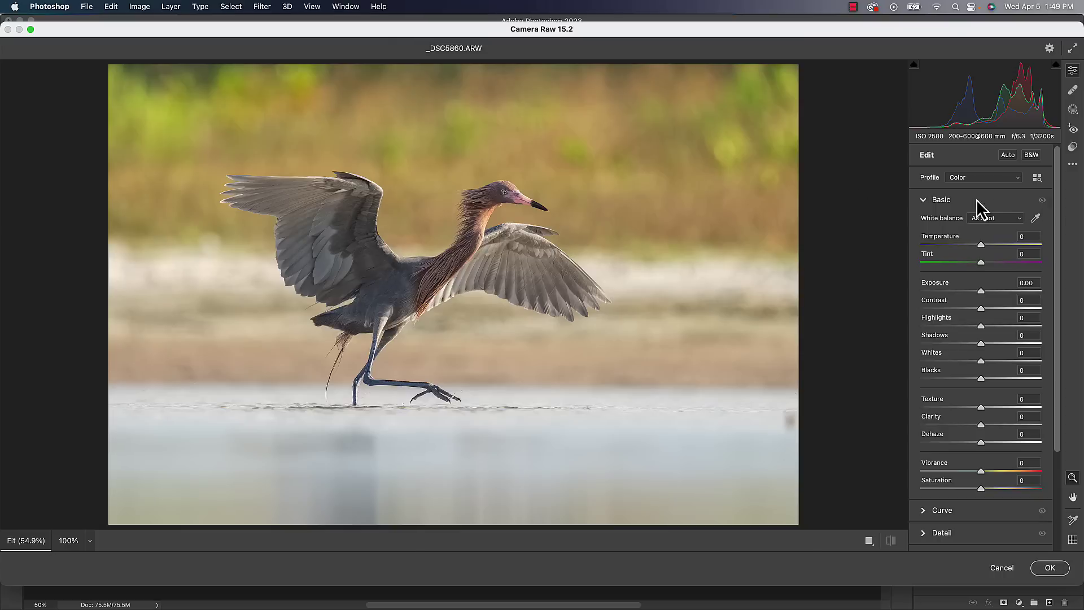
Bring up the mask creation options for the heron photo in Camera Raw, and switch to Lightroom Classic
click(1073, 109)
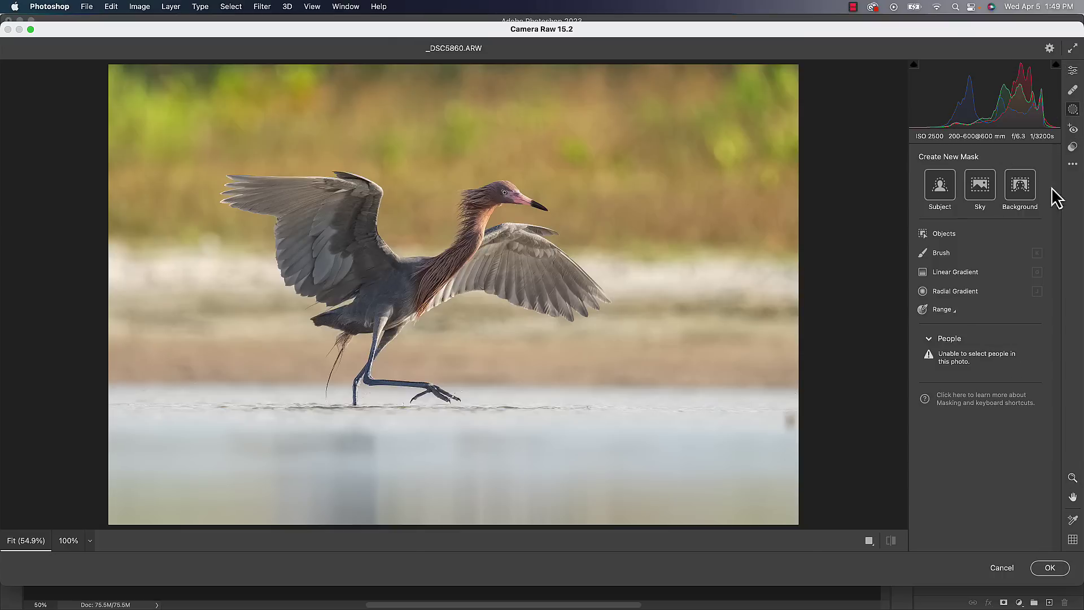
key(super+Tab)
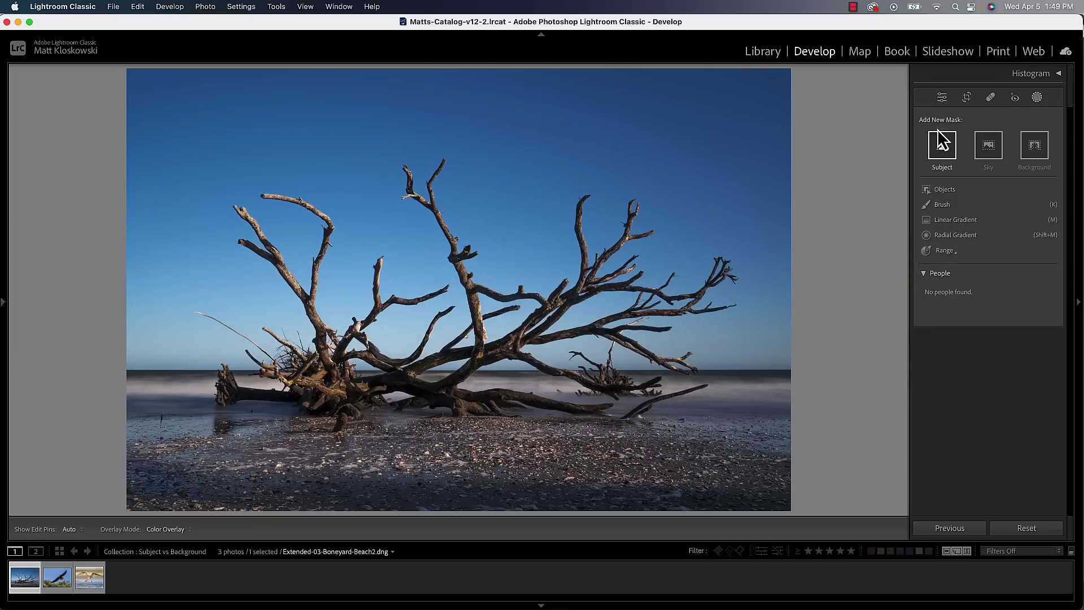
Create a subject mask on the driftwood photo and display it with the White on Black overlay mode
click(941, 148)
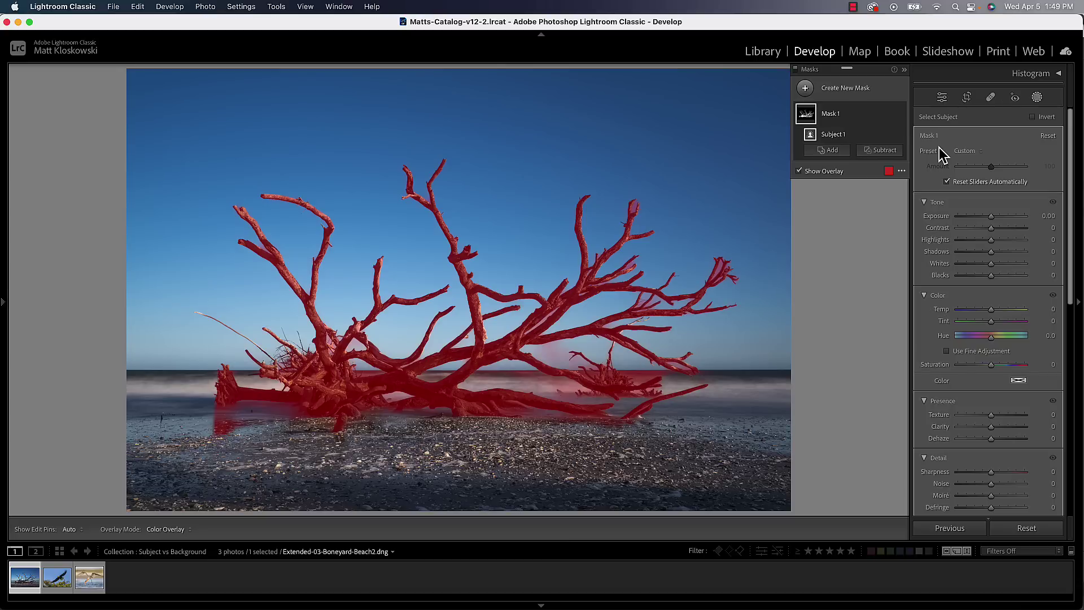
click(901, 171)
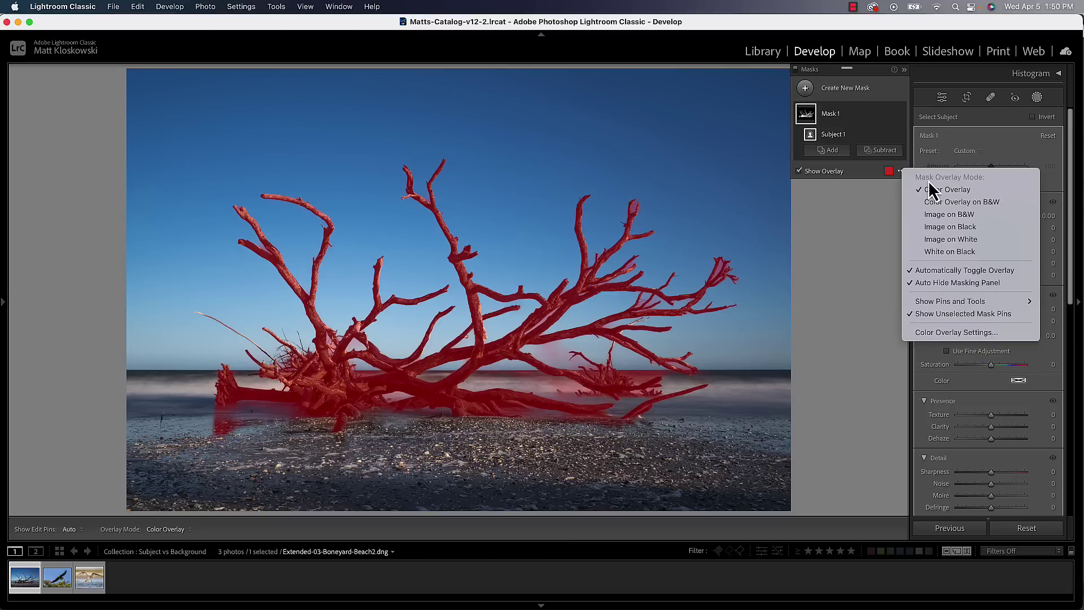
click(944, 252)
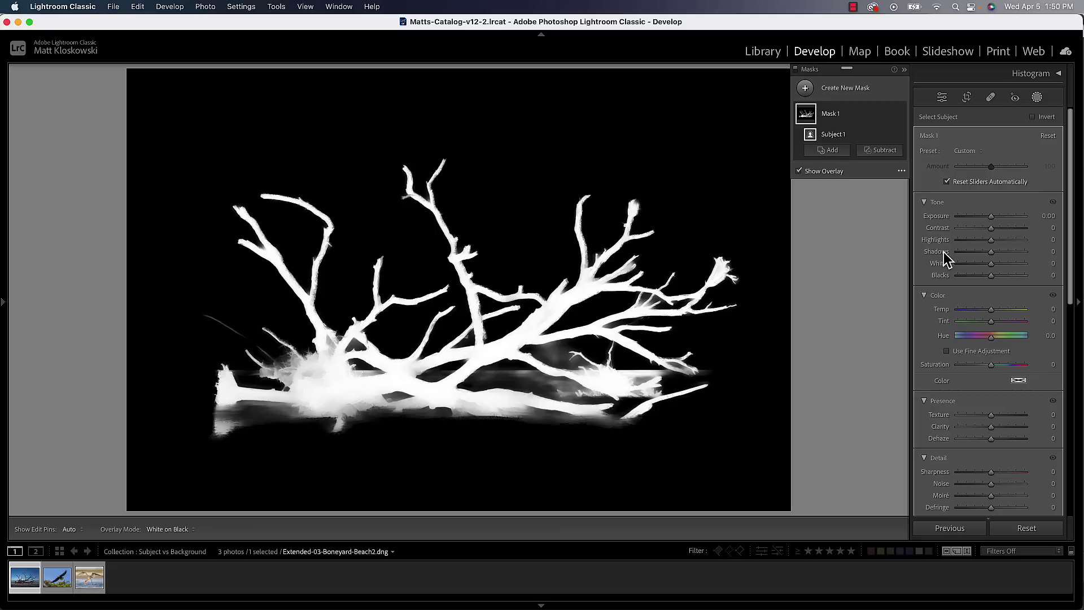
Delete all masks on the driftwood photo and create an inverted background mask in their place
scroll(991, 308, down, 5)
click(996, 426)
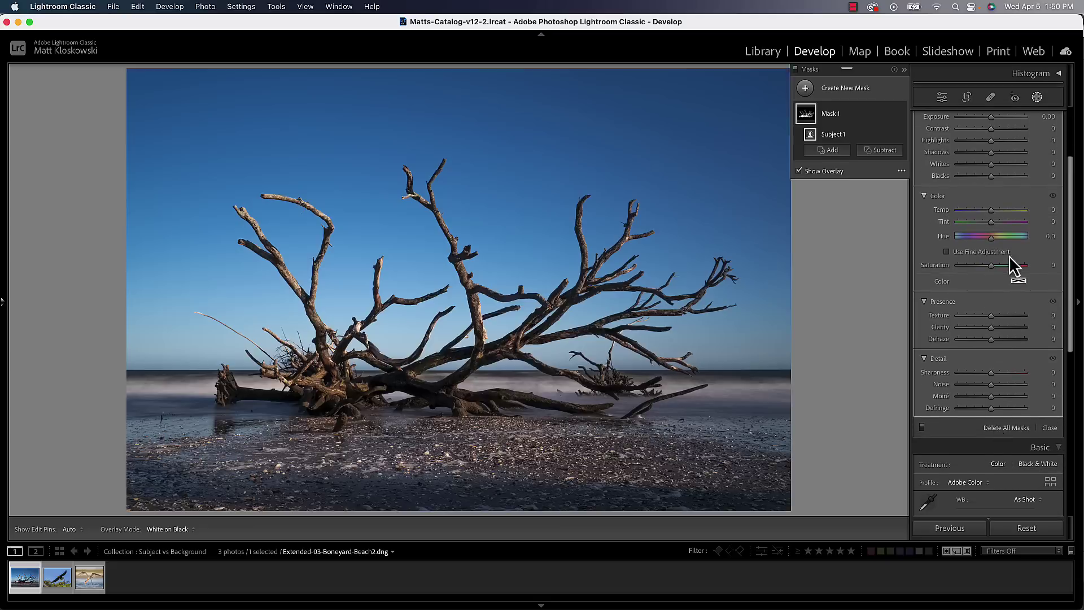
click(1030, 149)
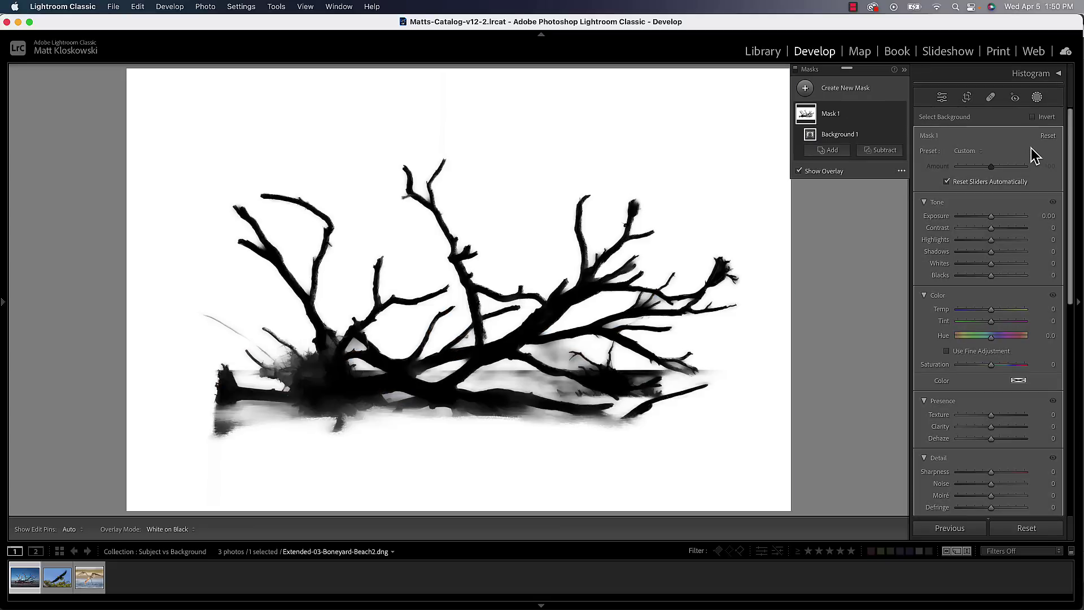
click(1032, 117)
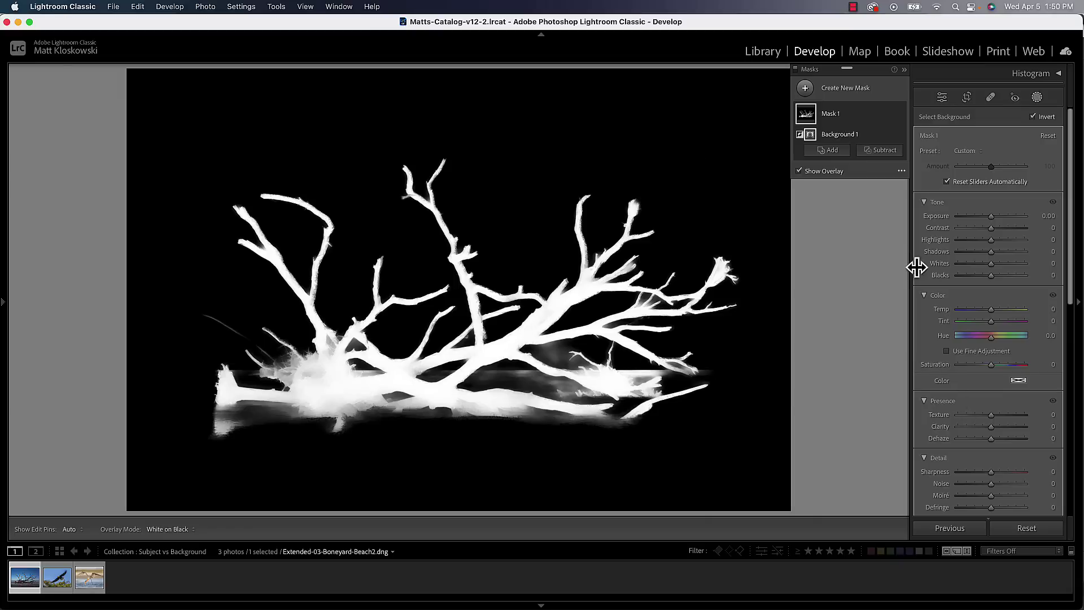
Set the mask overlay mode back to Color Overlay and select the eagle photo
click(901, 171)
click(928, 187)
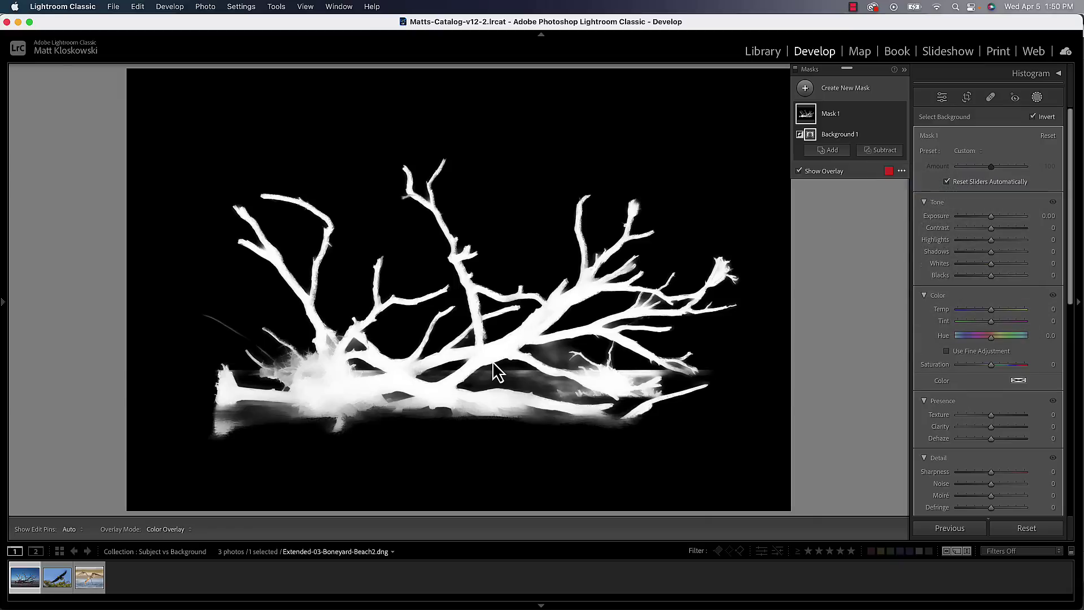
click(57, 577)
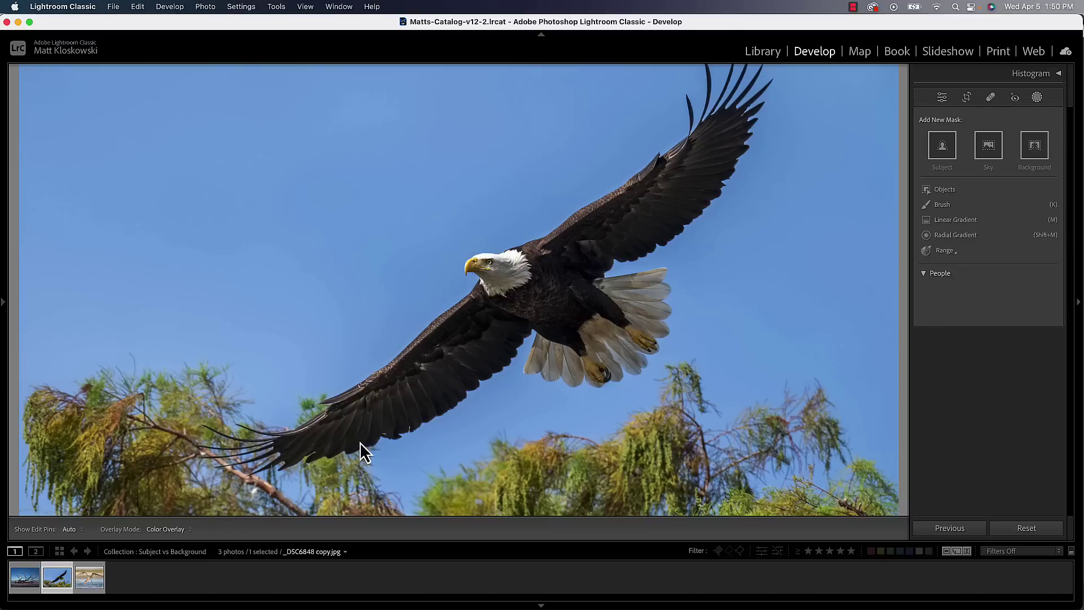
Switch to Photoshop, cancel the Camera Raw edit and bring up the Screen Shot 2023-04-05 at 1.30.43 PM.png document
key(super+Tab)
click(282, 305)
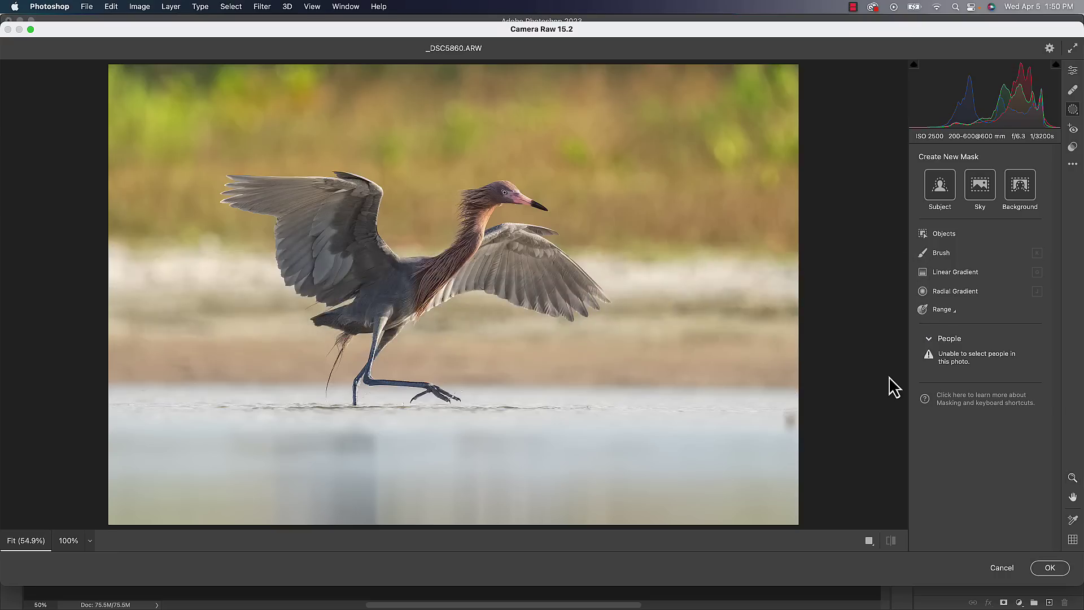
click(989, 565)
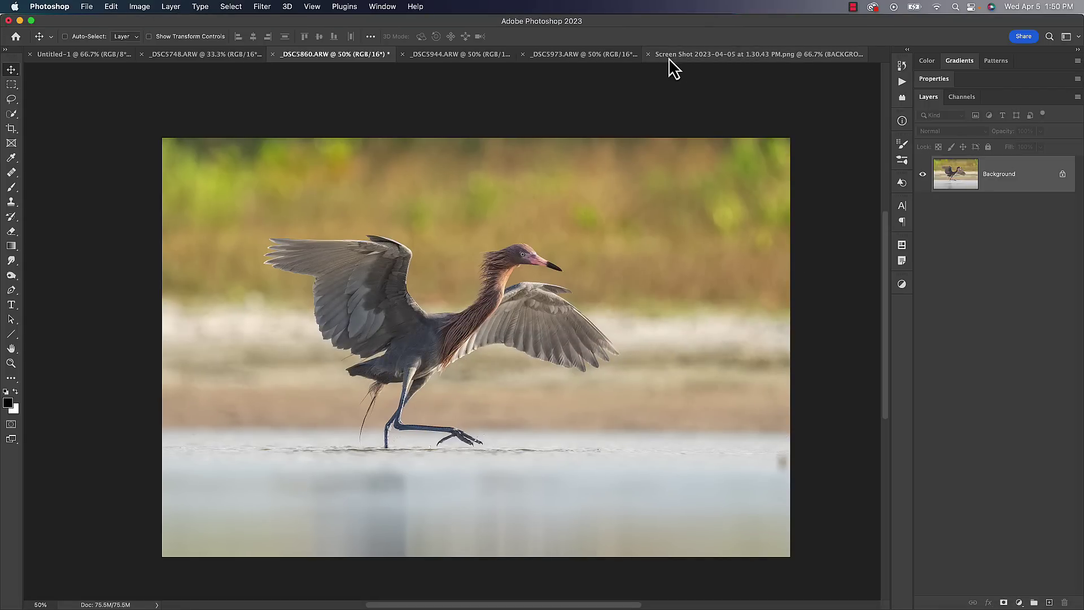
click(734, 62)
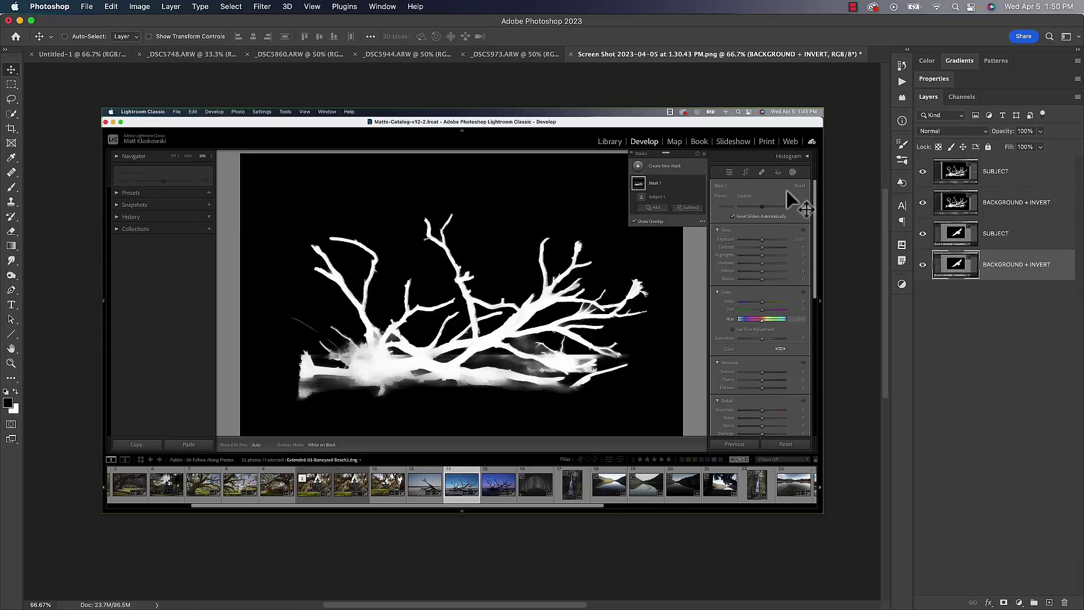
Crop the screenshot document tightly around the black-and-white driftwood mask, excluding the surrounding interface and grey margins
key(c)
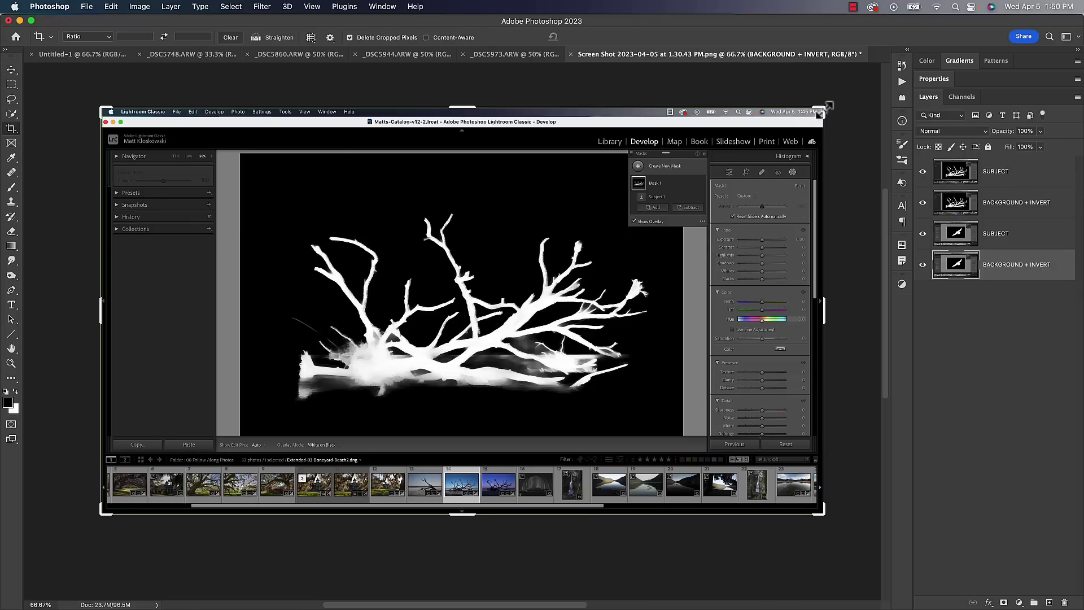
drag(825, 109, 698, 179)
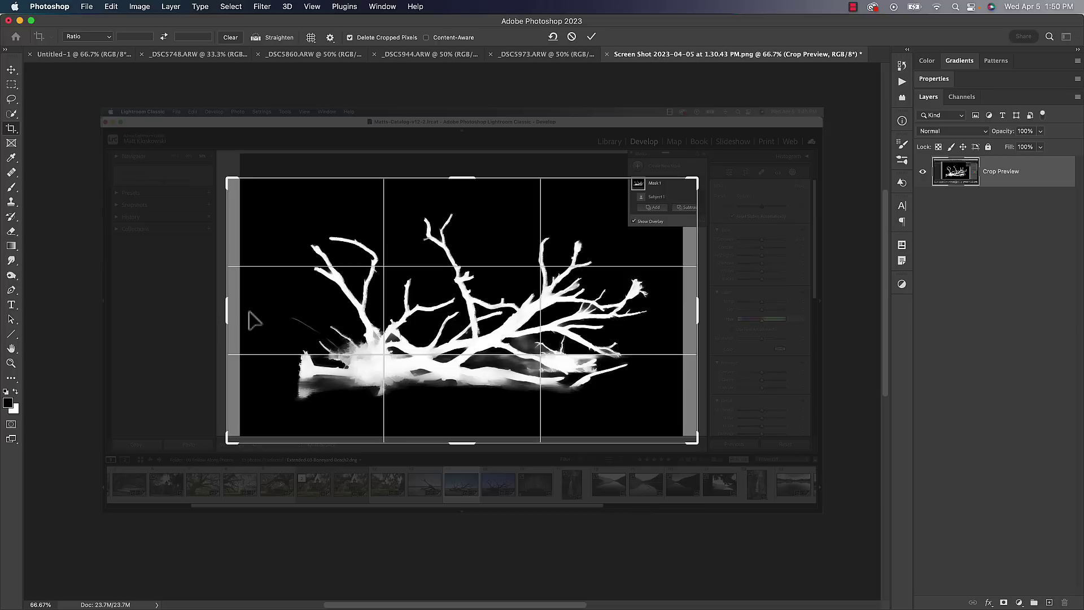
mouse_move(224, 307)
mouse_down()
mouse_move(249, 305)
mouse_move(235, 307)
mouse_up()
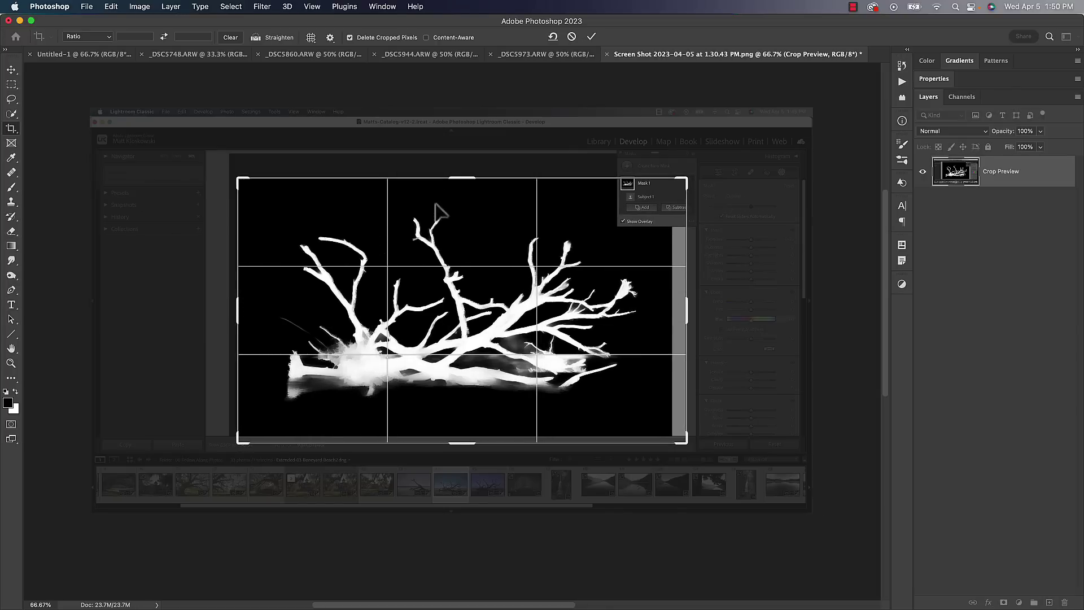
drag(456, 177, 455, 161)
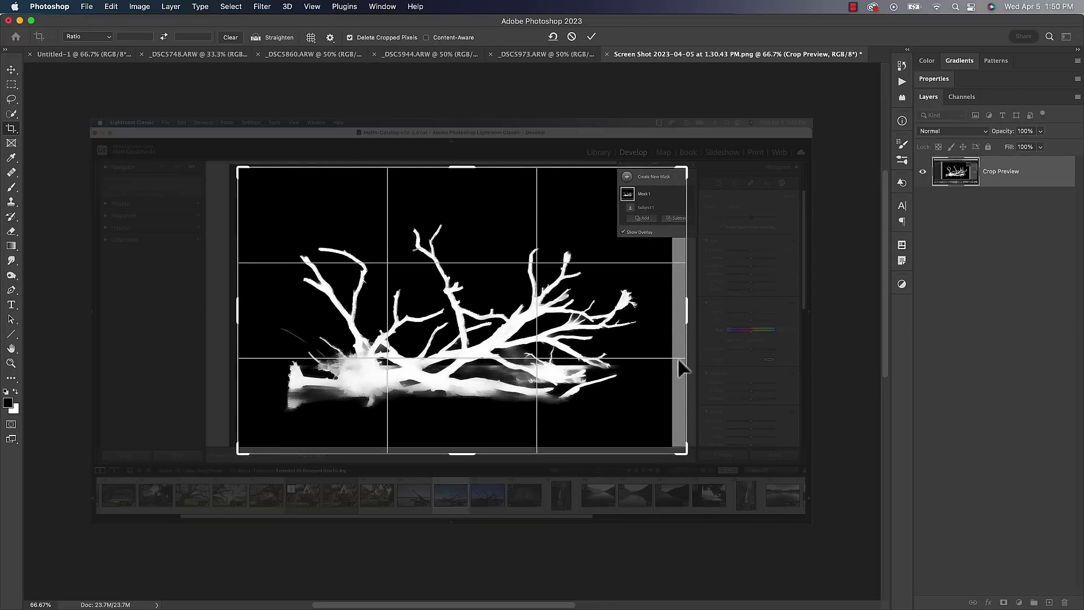
mouse_move(685, 450)
mouse_down()
mouse_move(690, 425)
mouse_move(677, 446)
mouse_up()
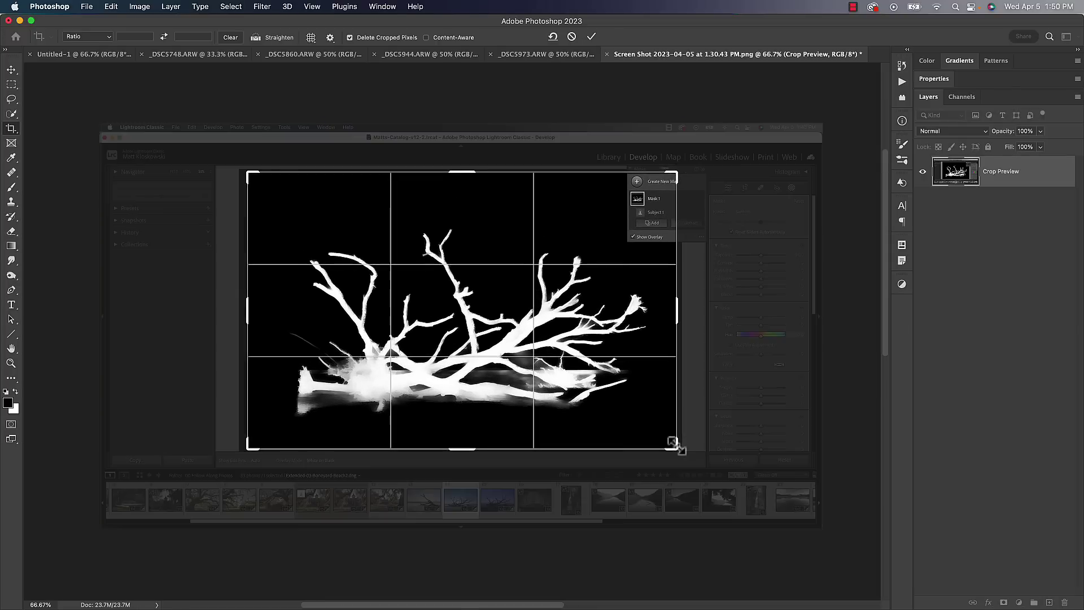
key(Return)
Hide both driftwood layers and select the eagle SUBJECT layer
key(super+1)
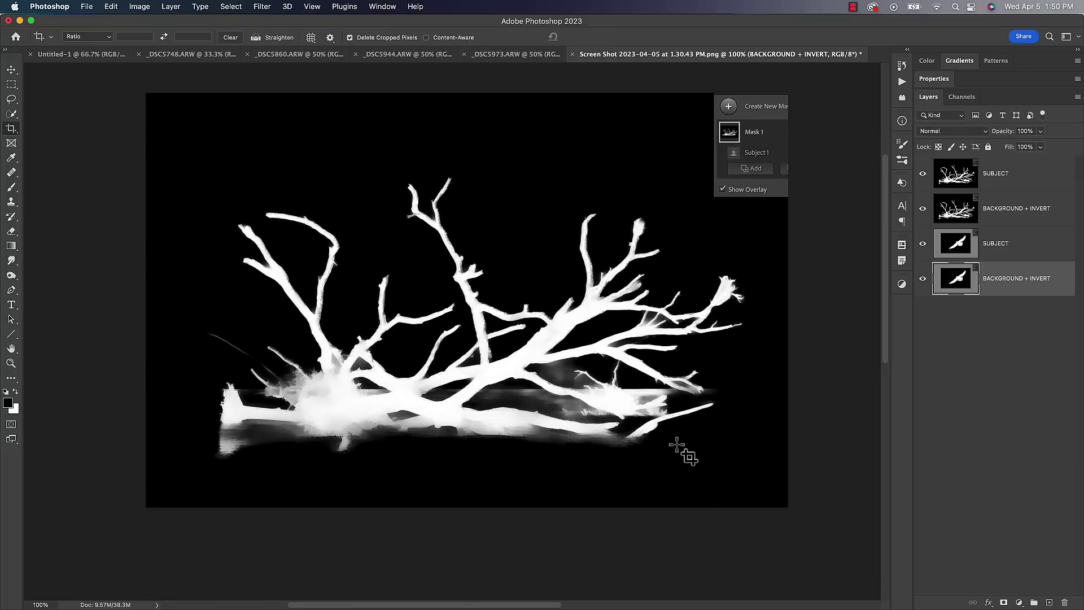
scroll(615, 330, up, 1)
click(923, 174)
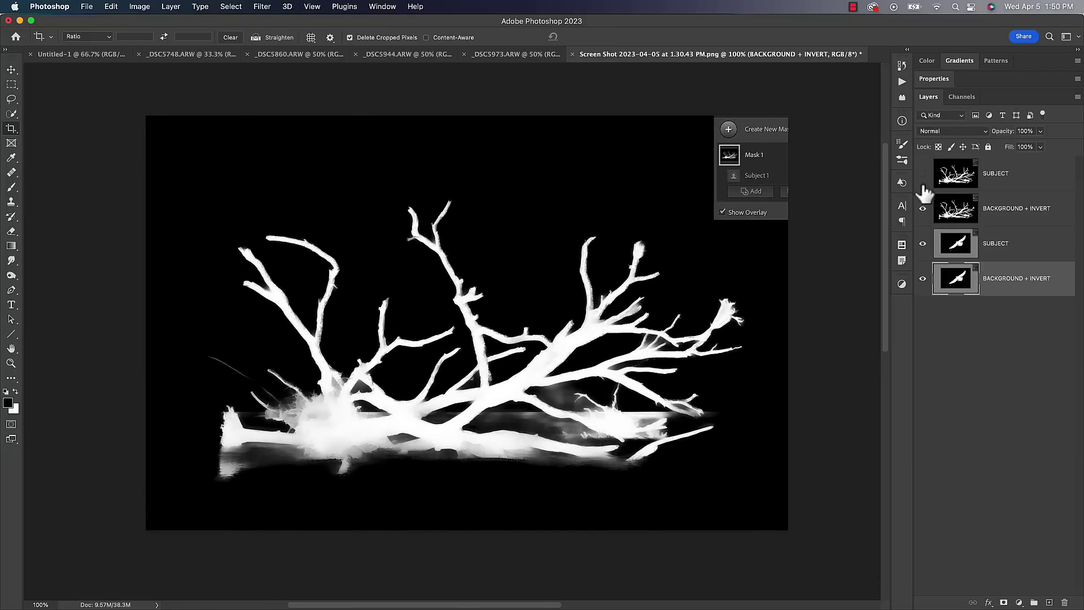
click(923, 209)
click(955, 243)
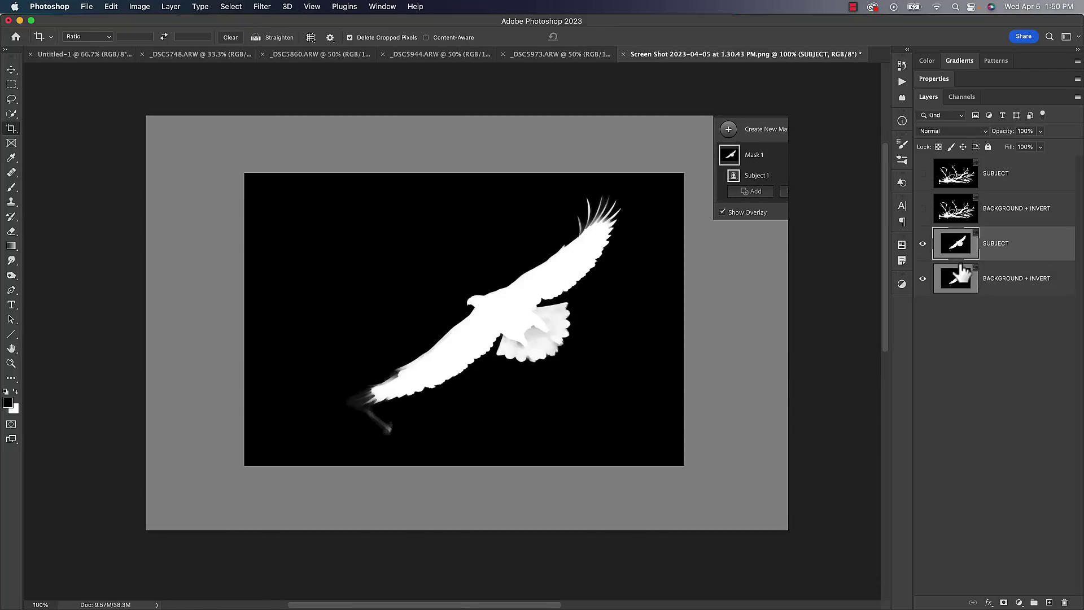
Toggle the eagle SUBJECT layer to compare it with the BACKGROUND + INVERT layer beneath, and set its blend mode to Difference
click(923, 243)
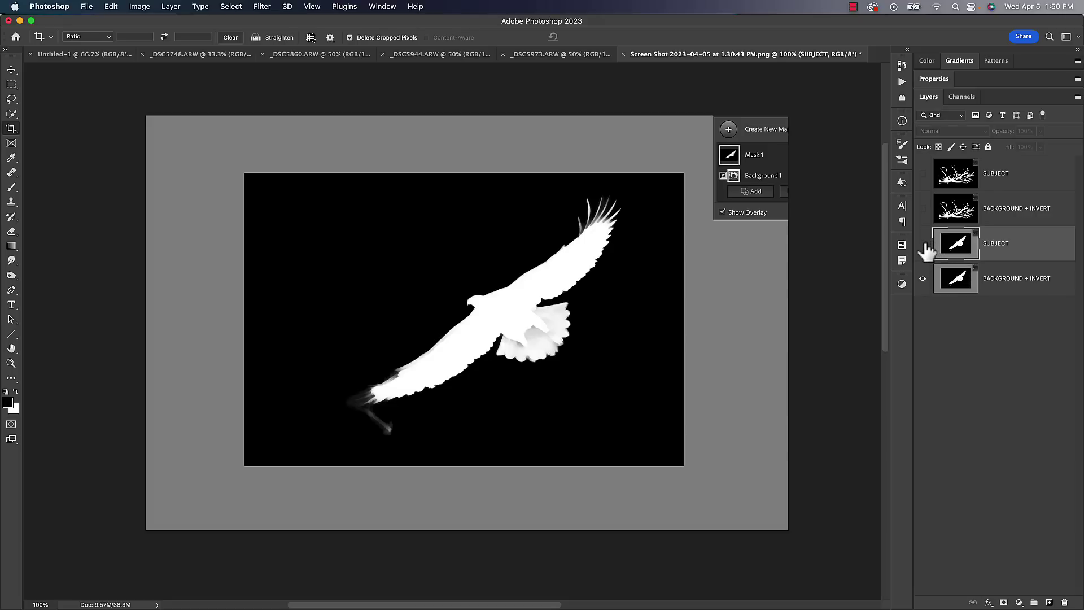
click(923, 244)
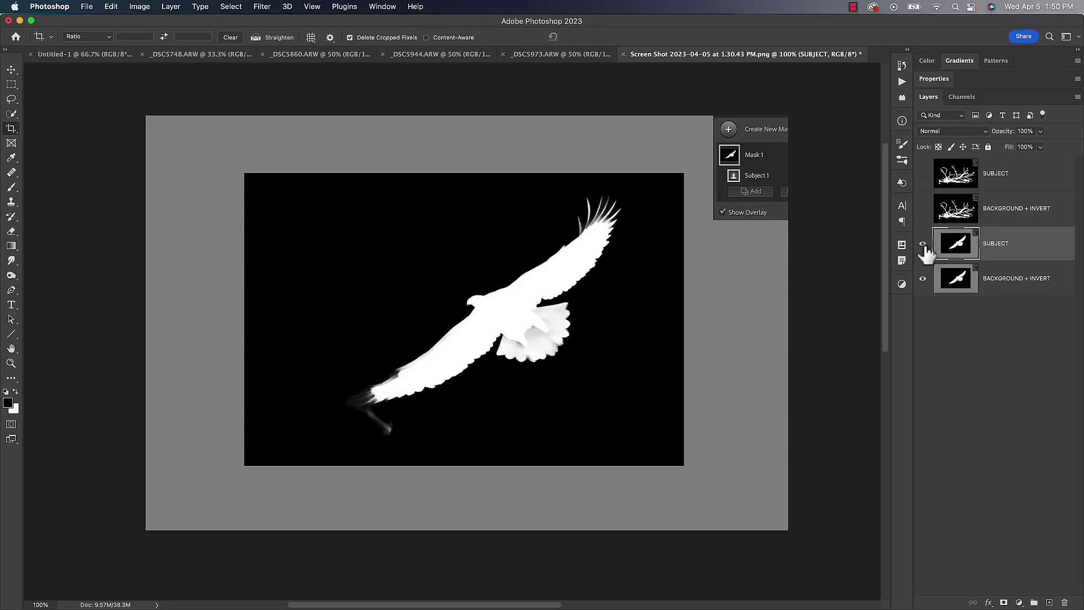
click(923, 243)
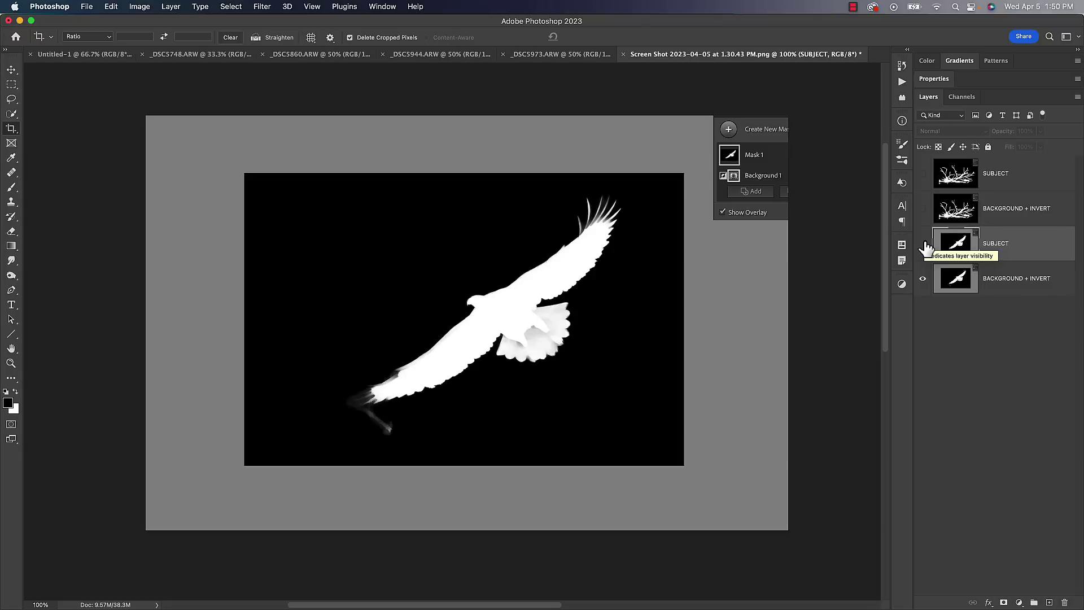
click(924, 245)
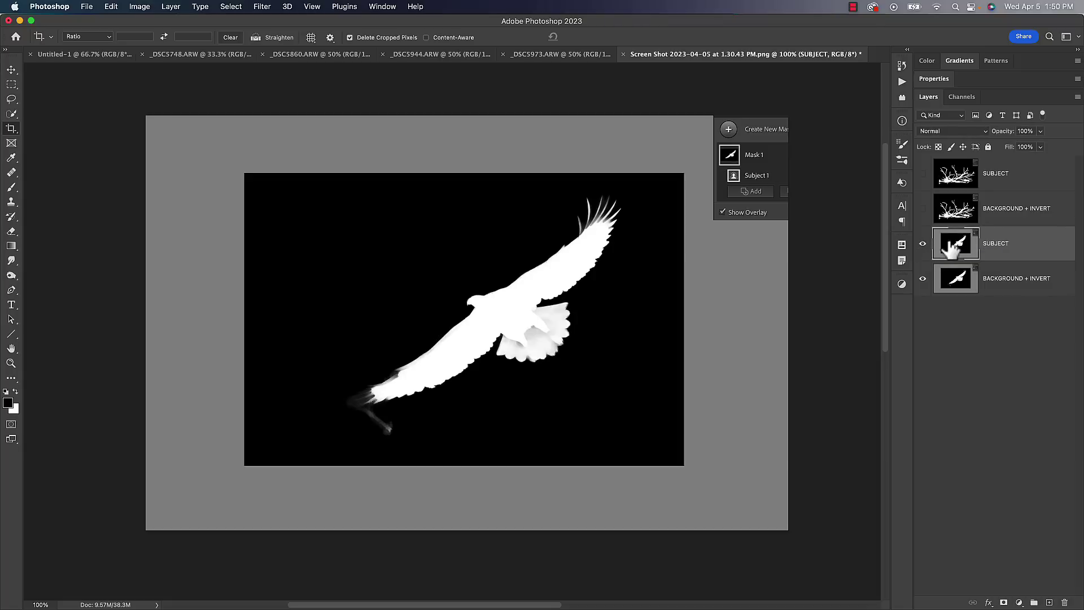
click(948, 133)
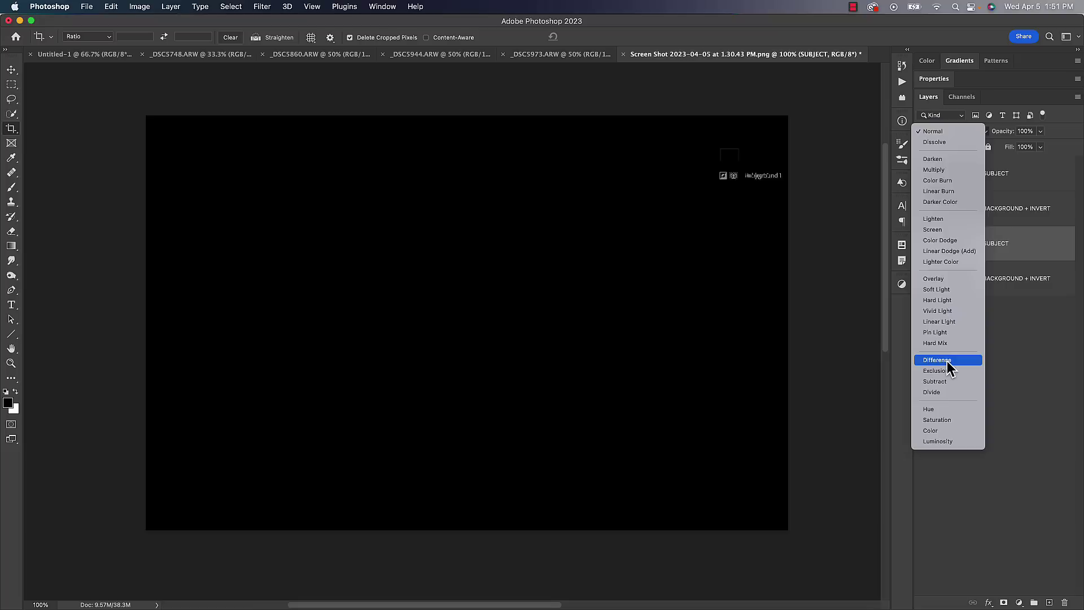
click(930, 360)
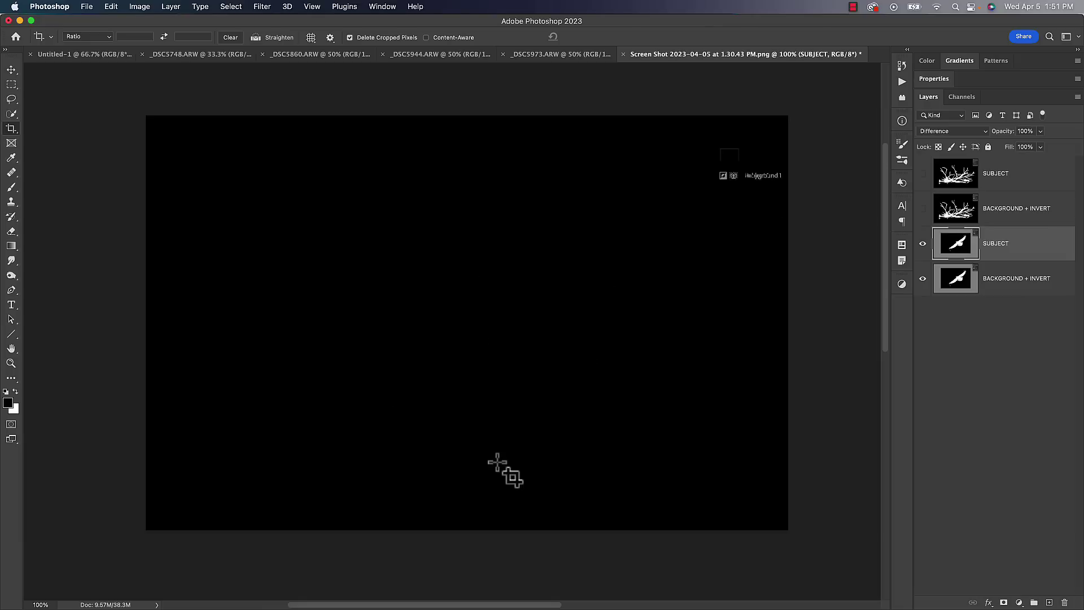
Hide both eagle layers, and show and select the driftwood BACKGROUND + INVERT layer
click(922, 253)
click(922, 279)
click(922, 208)
click(948, 218)
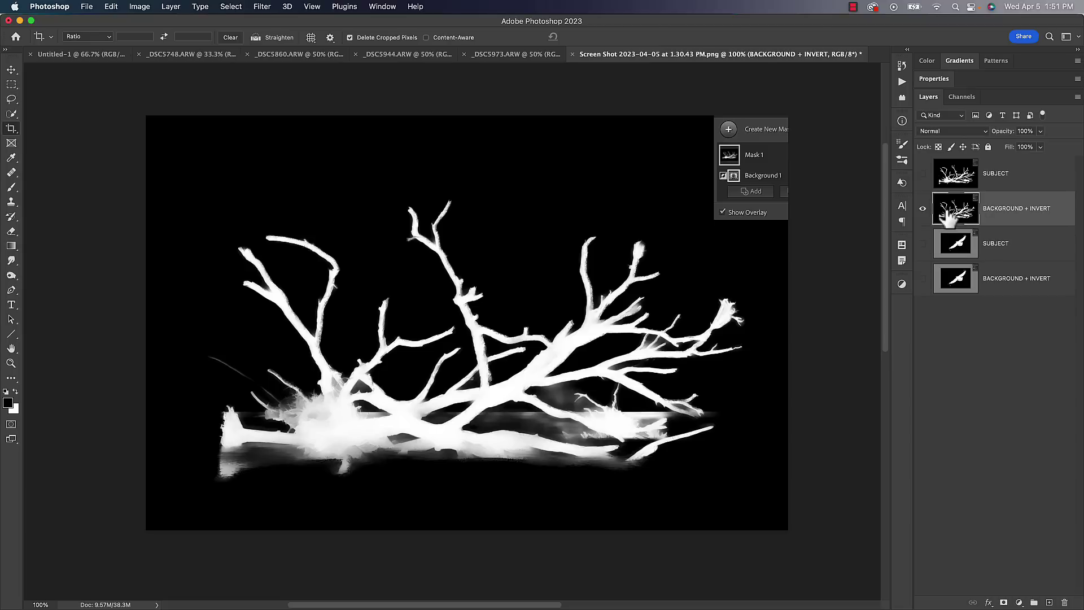
Toggle the driftwood SUBJECT layer over its BACKGROUND + INVERT counterpart to compare them, and set its blend mode to Difference
click(949, 179)
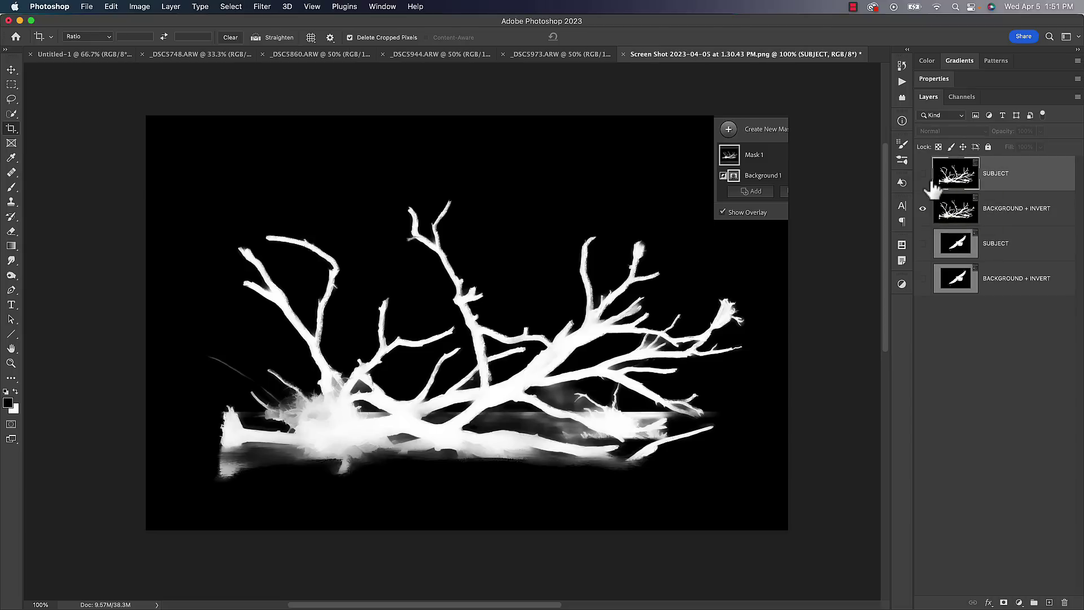
click(922, 173)
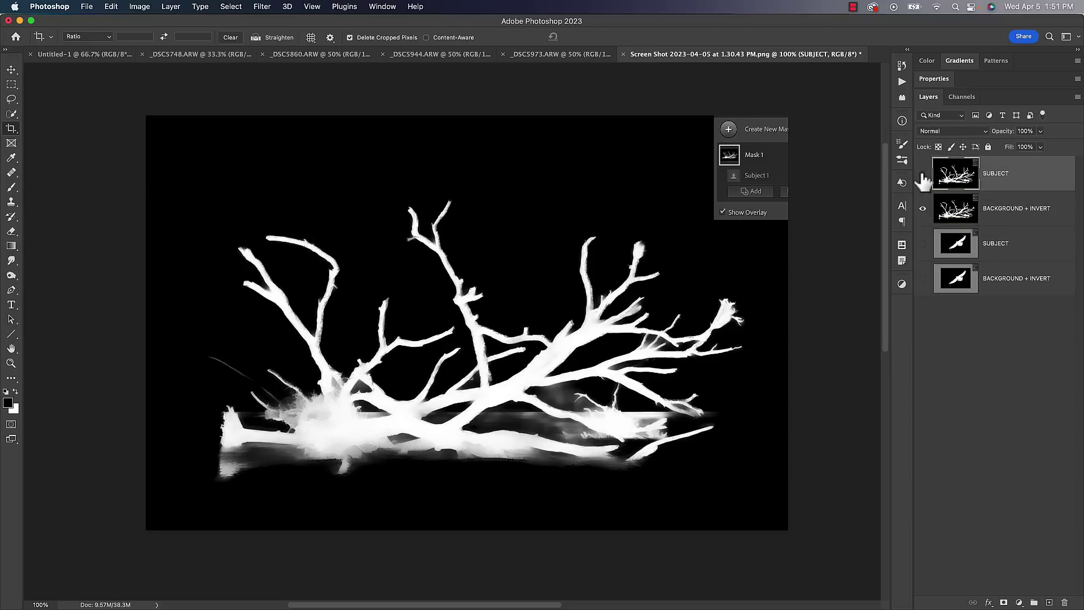
click(923, 173)
click(923, 174)
click(952, 131)
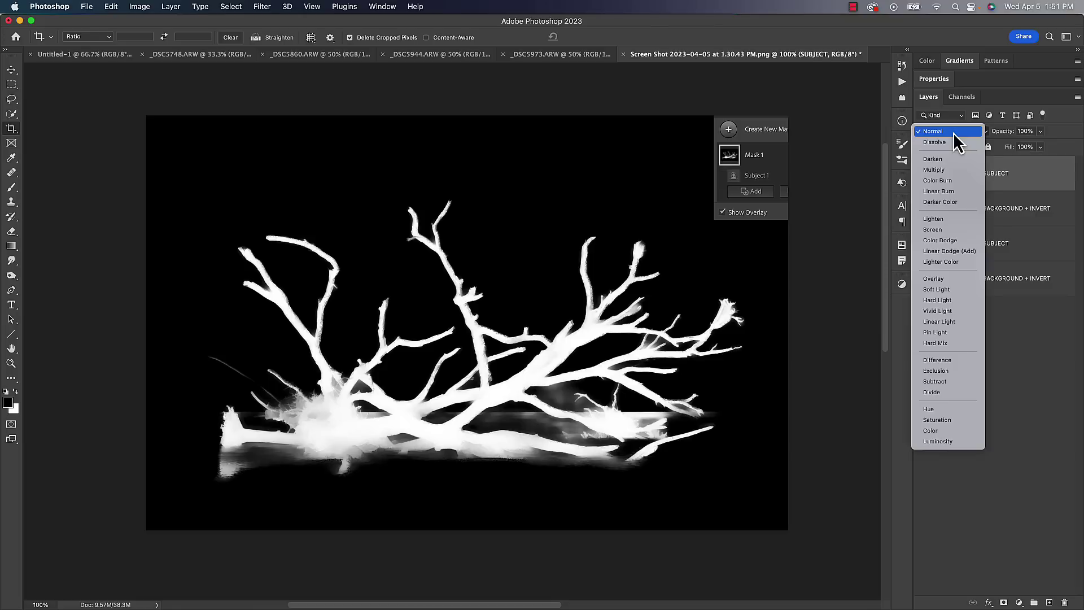
click(942, 360)
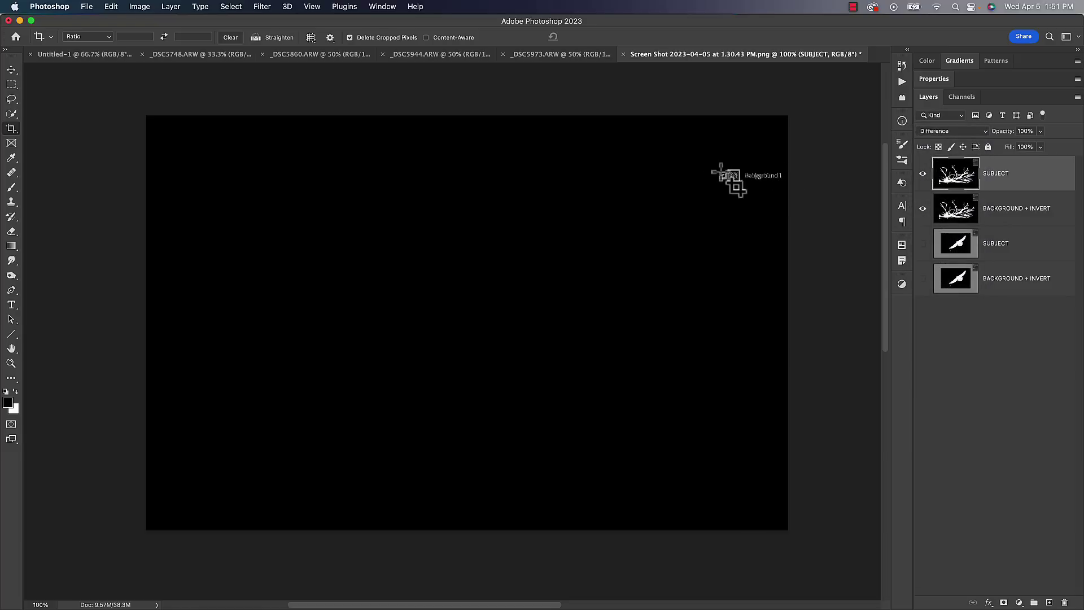
key(v)
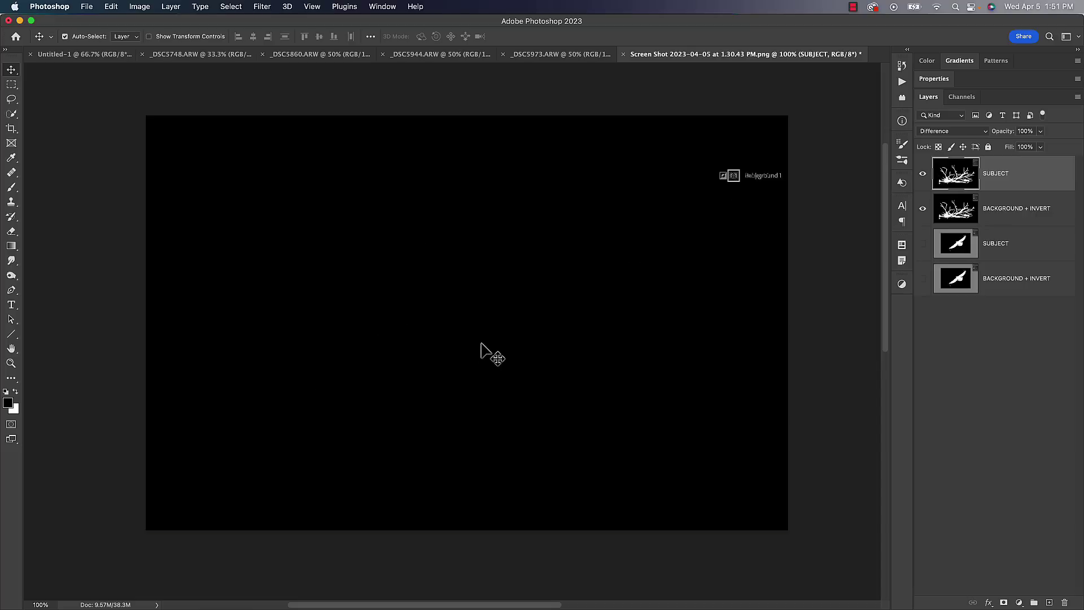
Switch to Lightroom Classic and create a subject mask on the eagle photo
key(super+Tab)
click(292, 314)
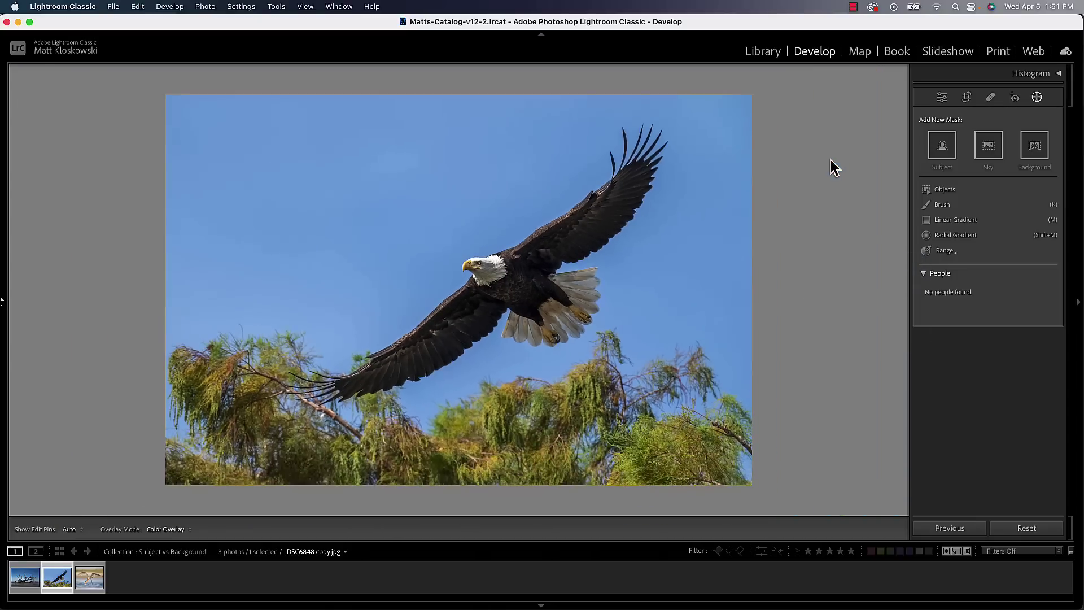
click(944, 143)
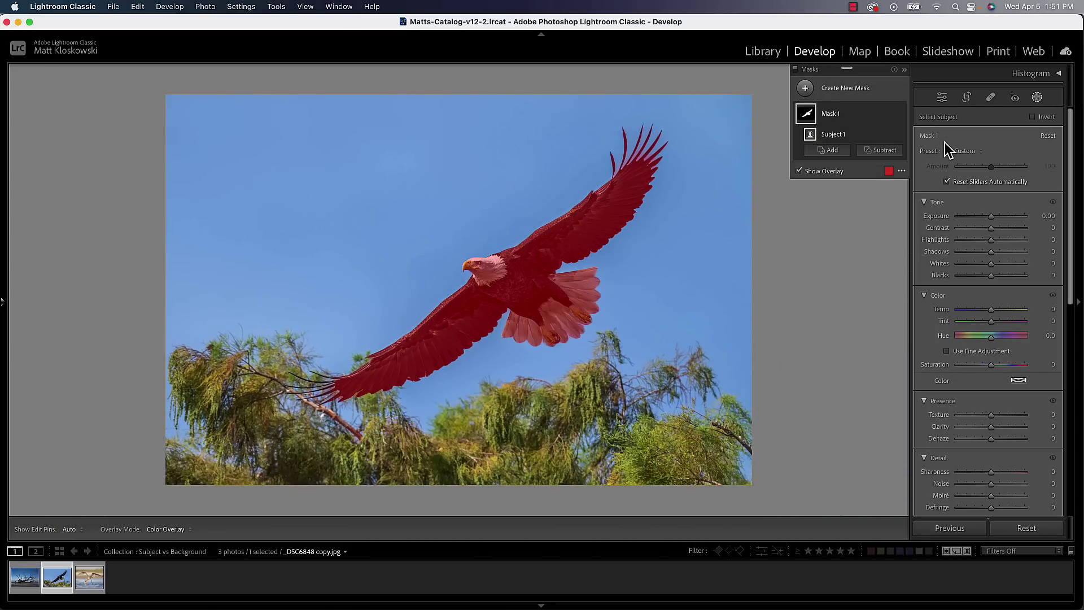
Undo the subject mask, try an inverted background mask on the eagle photo, and undo that mask too
key(super+z)
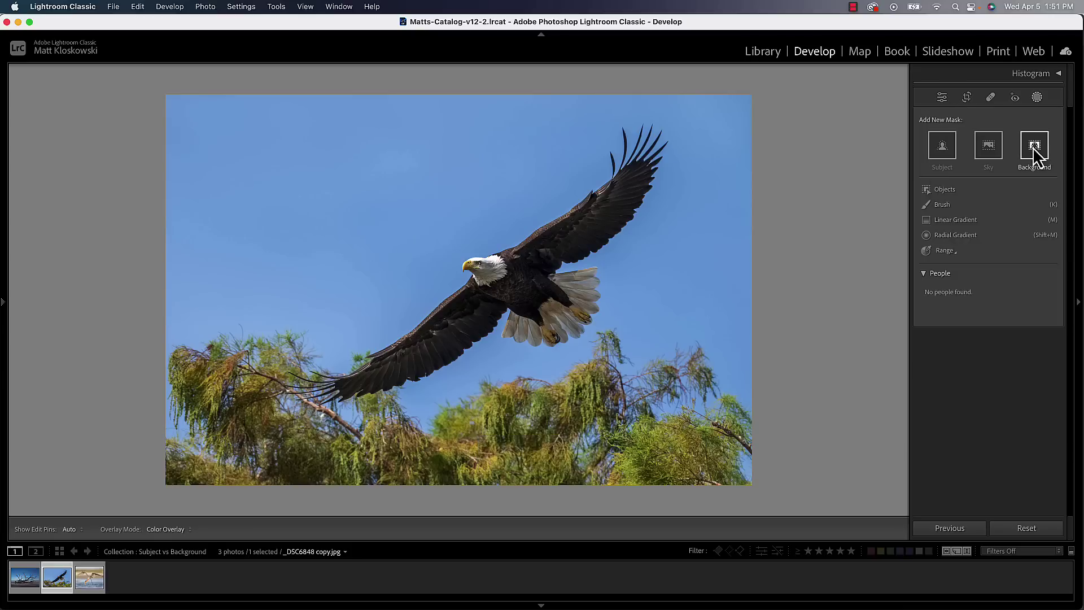
click(1032, 146)
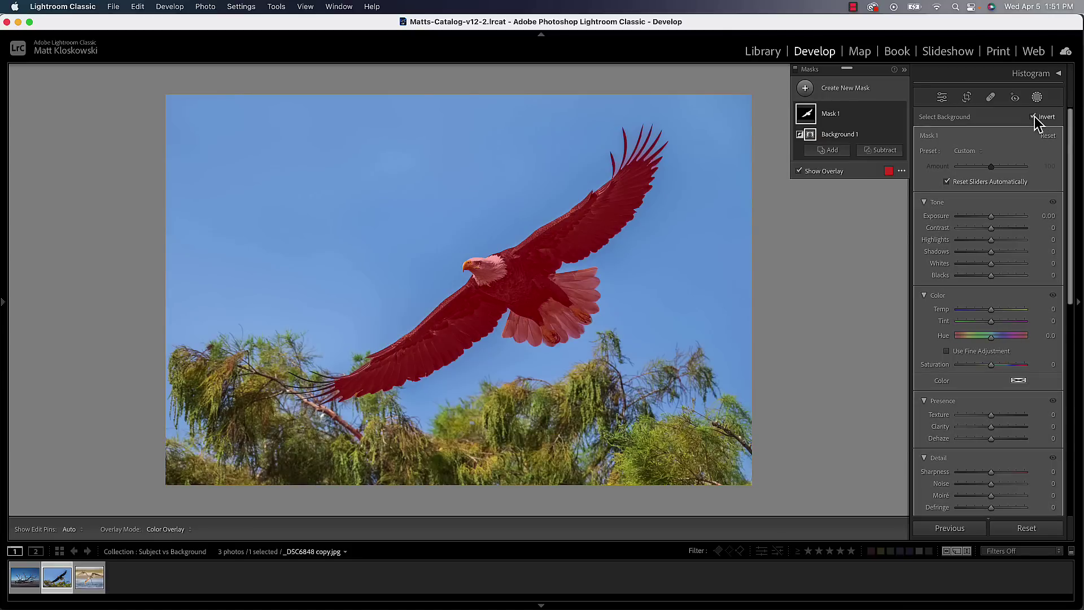
key(super+z)
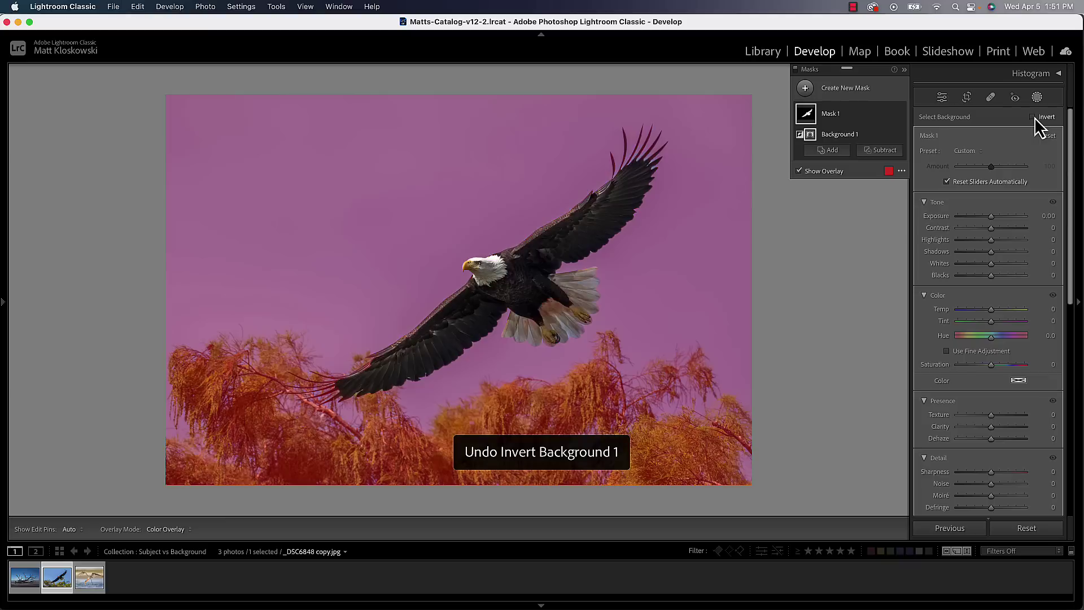
key(super+z)
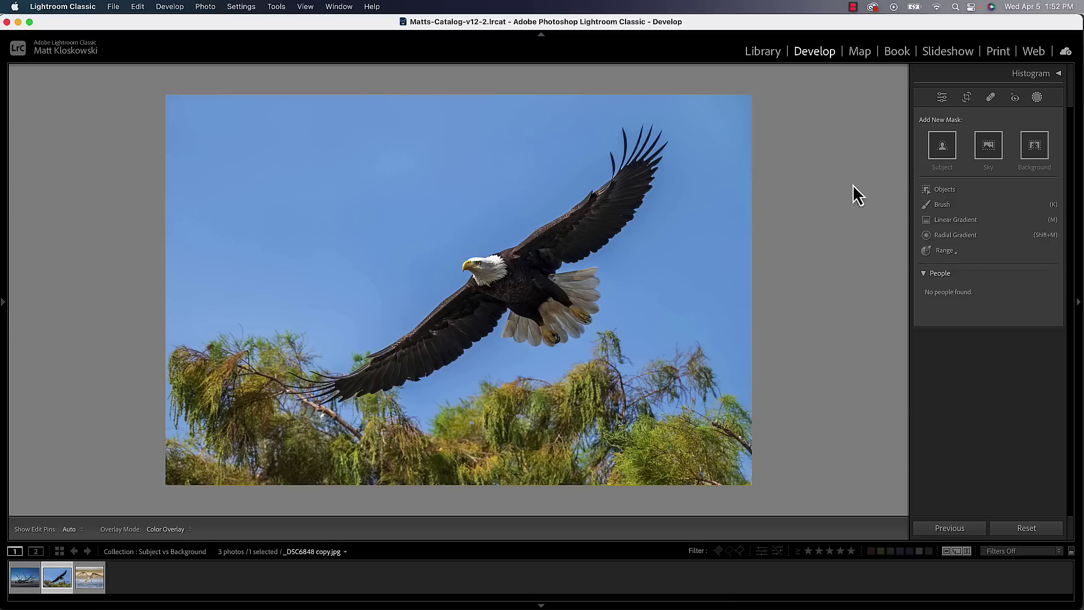
Create a subject mask on the eagle photo and inspect its overlay up close along both wings and the tail
click(943, 141)
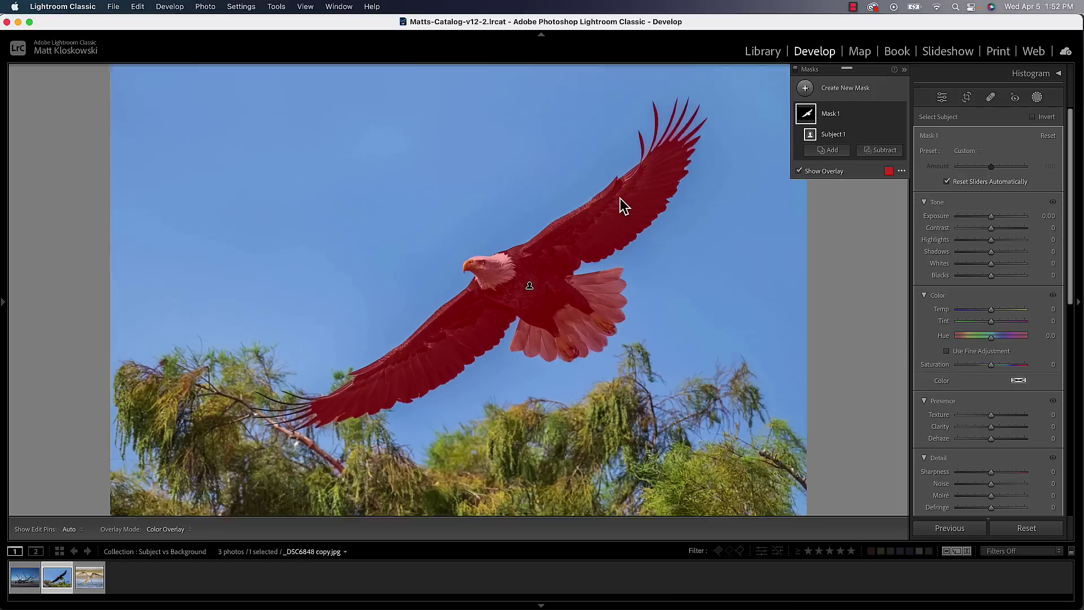
click(621, 206)
drag(610, 162, 580, 289)
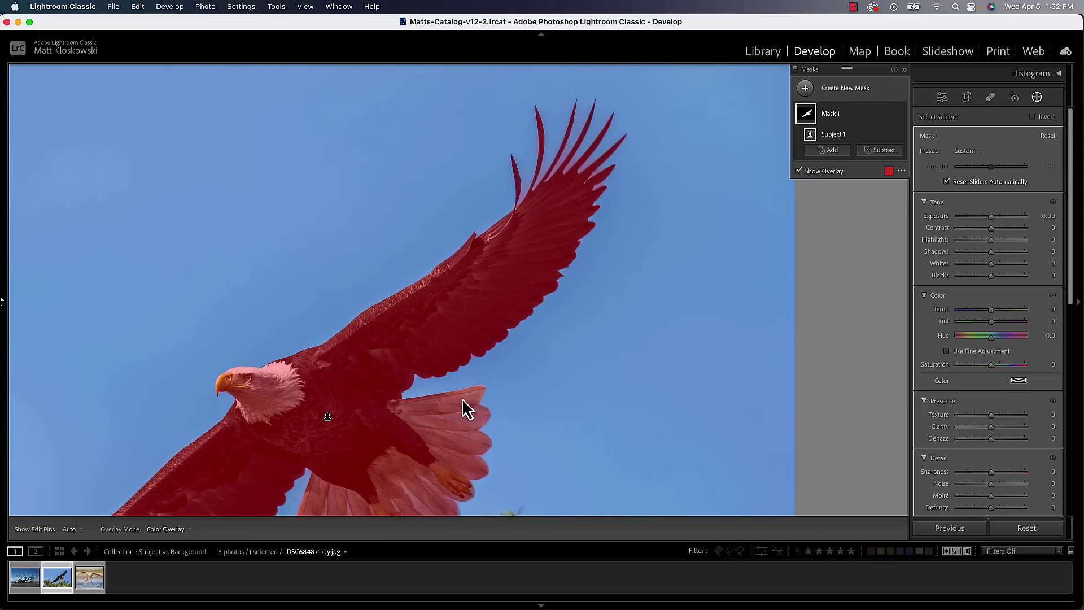
drag(462, 398, 564, 203)
drag(412, 357, 534, 277)
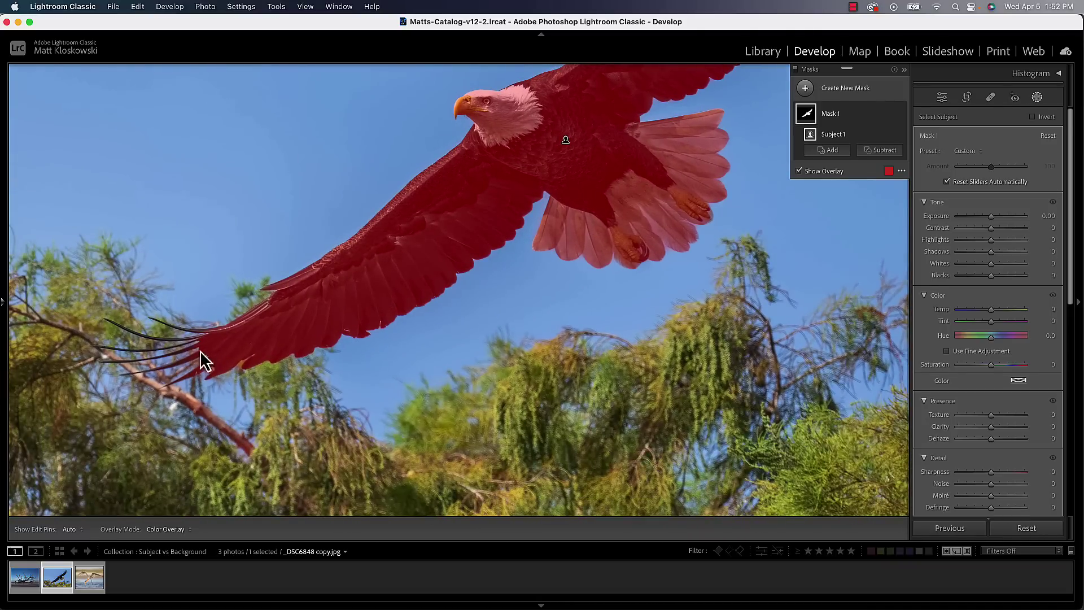
key(z)
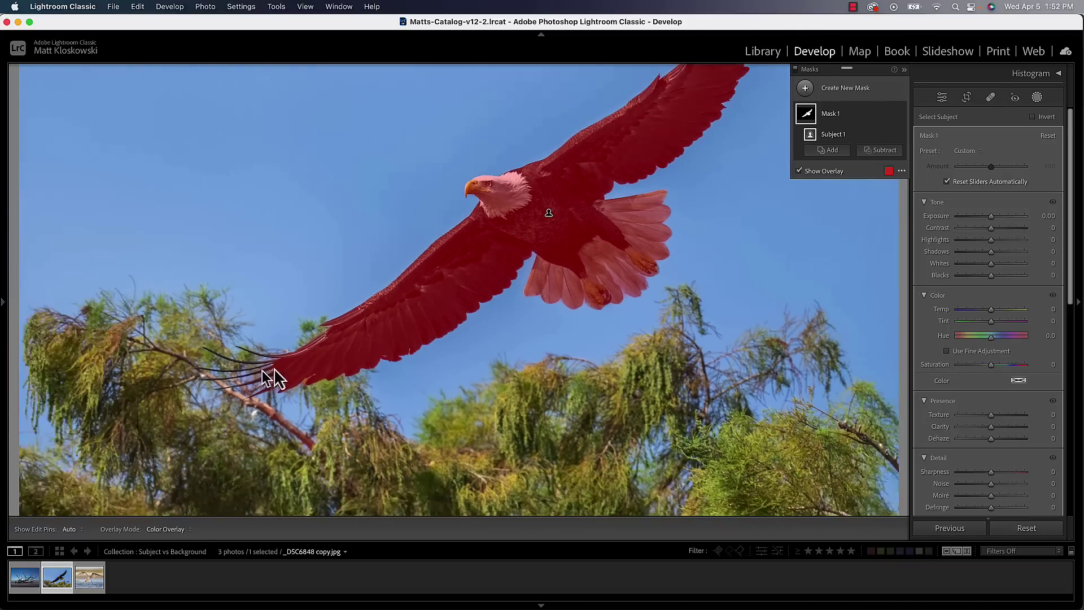
key(z)
key(z)
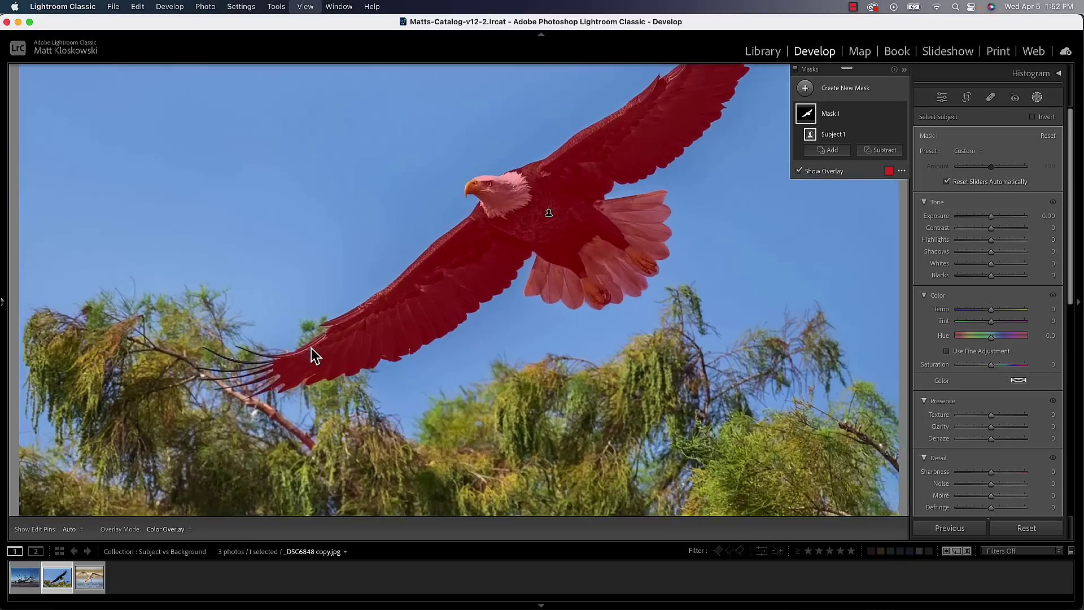
key(z)
drag(512, 222, 375, 433)
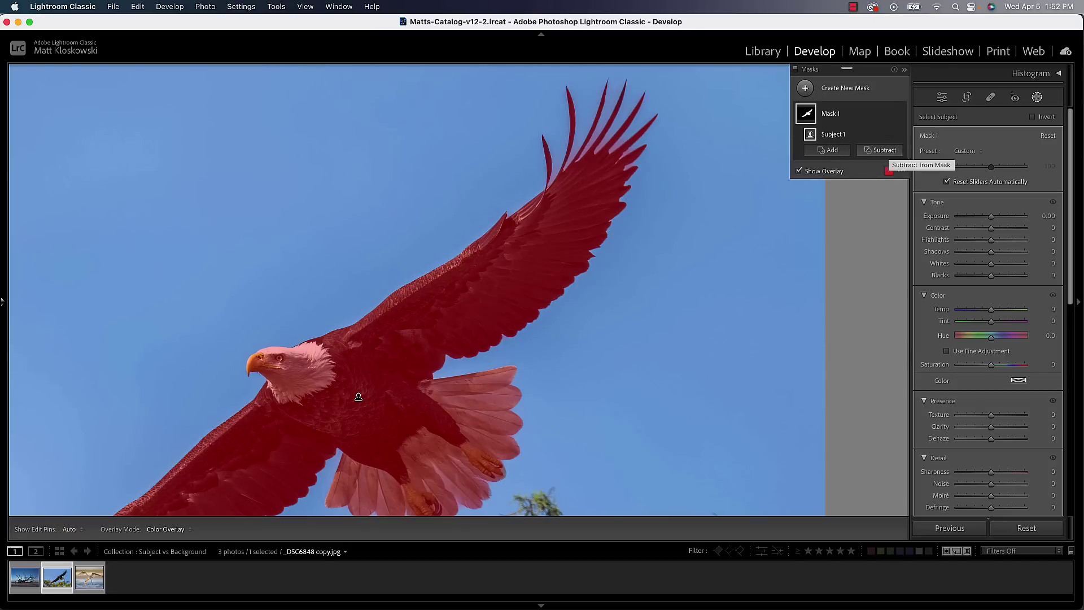
Try subtracting a Select Background mask from the eagle's subject mask
click(889, 151)
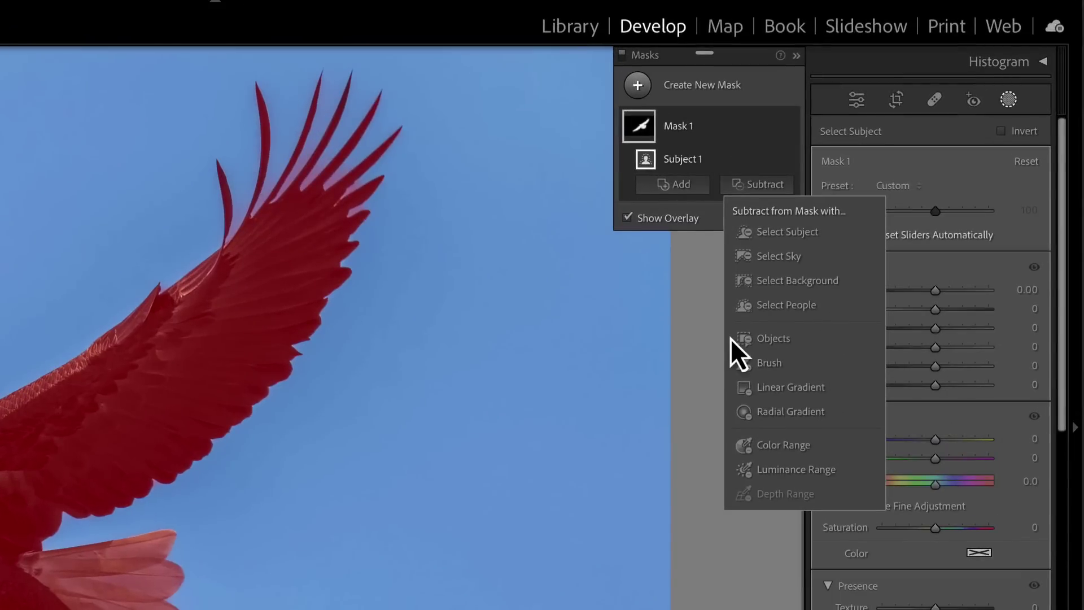
click(790, 280)
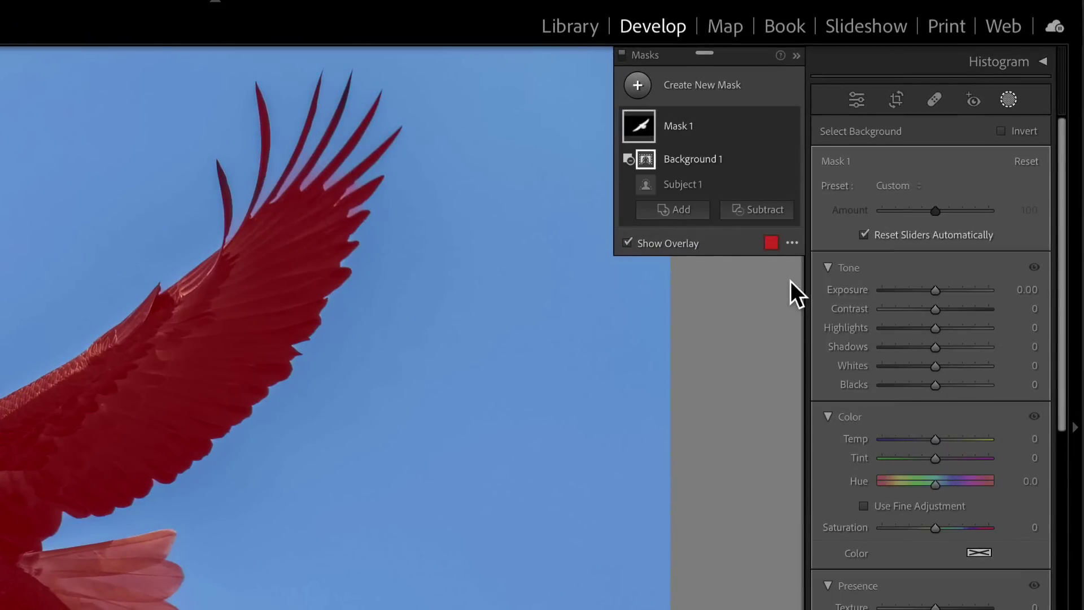
key(ctrl+z)
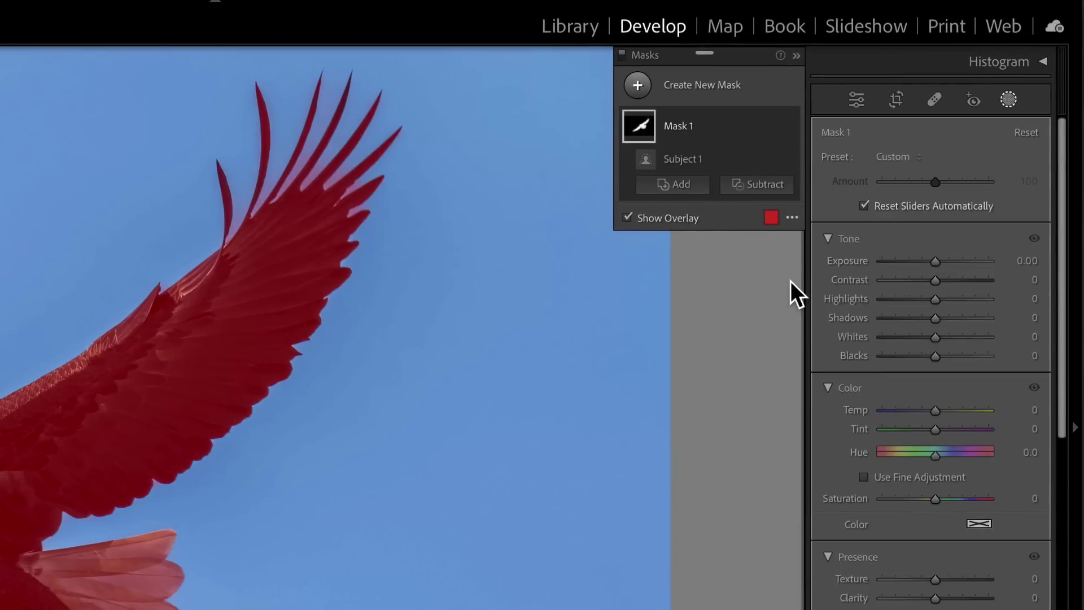
Set the mask overlay to White on Black, try subtracting Select Background from the eagle's subject mask, and undo the subtraction
click(790, 218)
click(822, 348)
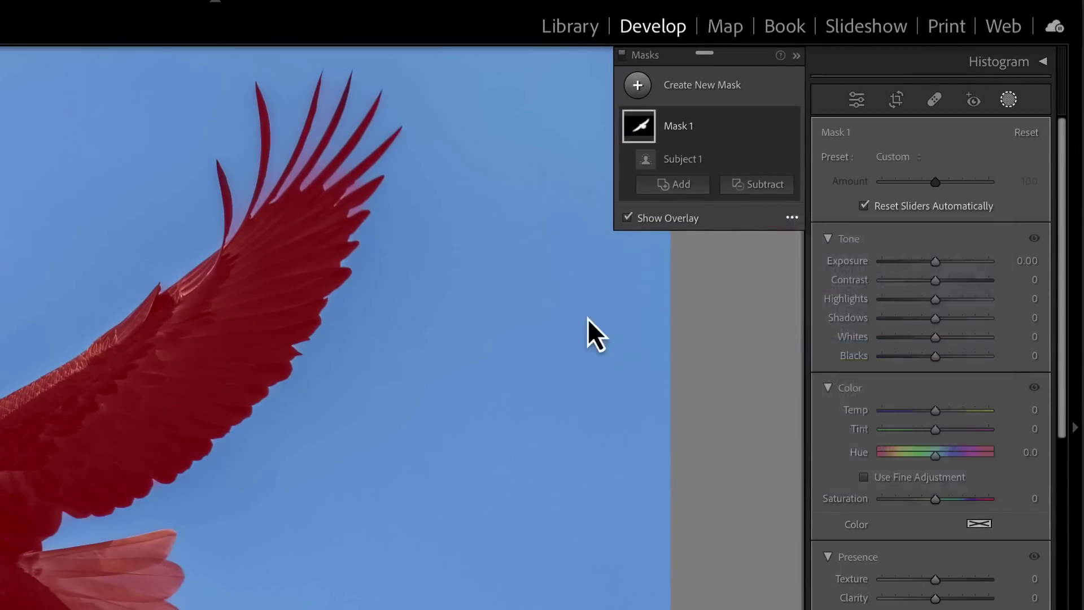
click(755, 185)
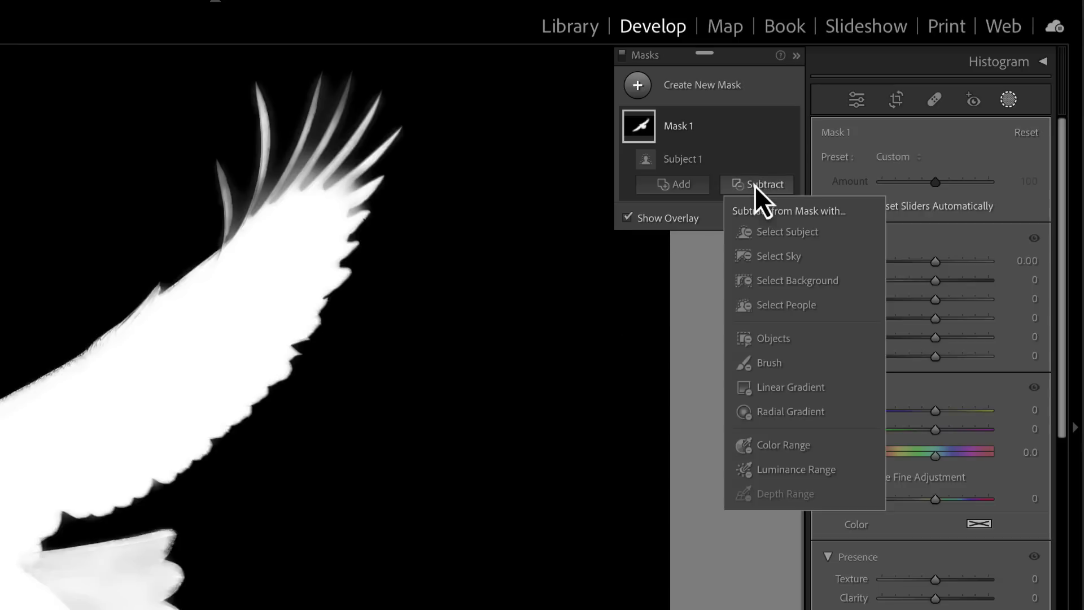
click(774, 283)
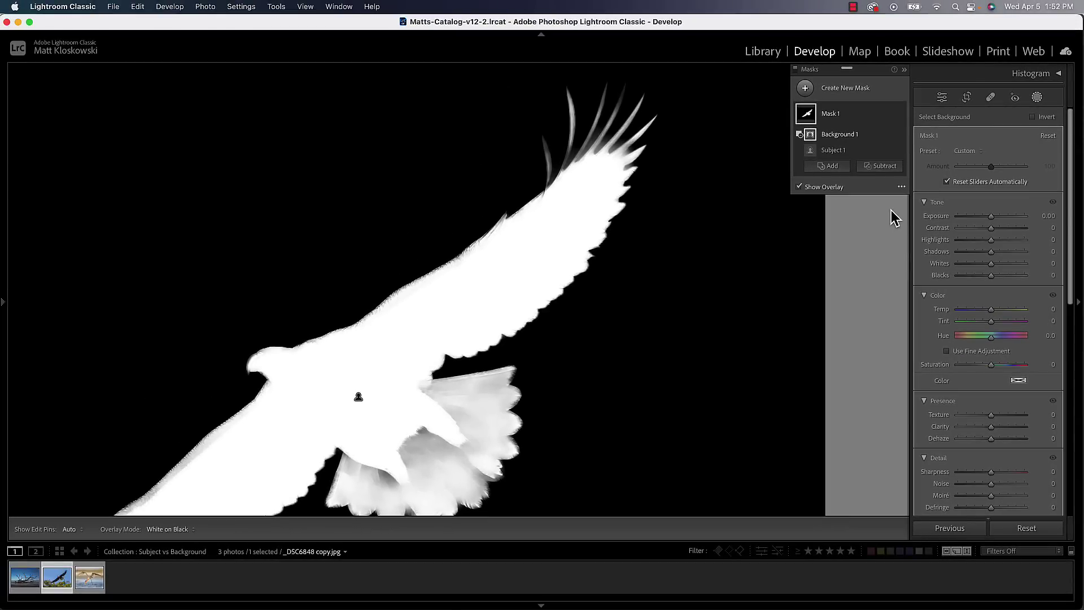
key(cmd+z)
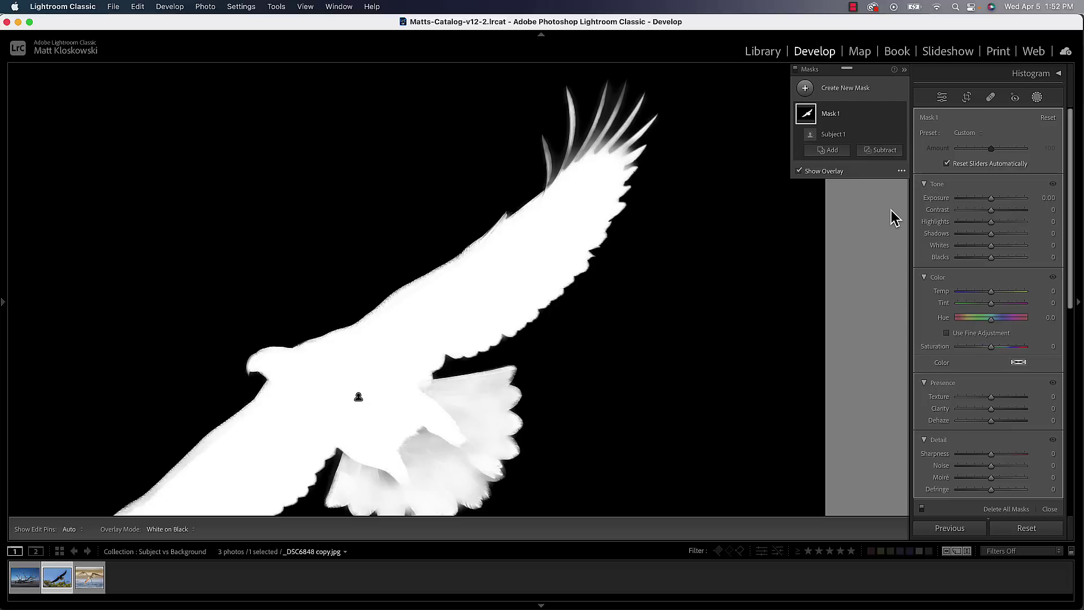
Set the mask overlay mode to Color Overlay and view the whole eagle photo
click(901, 170)
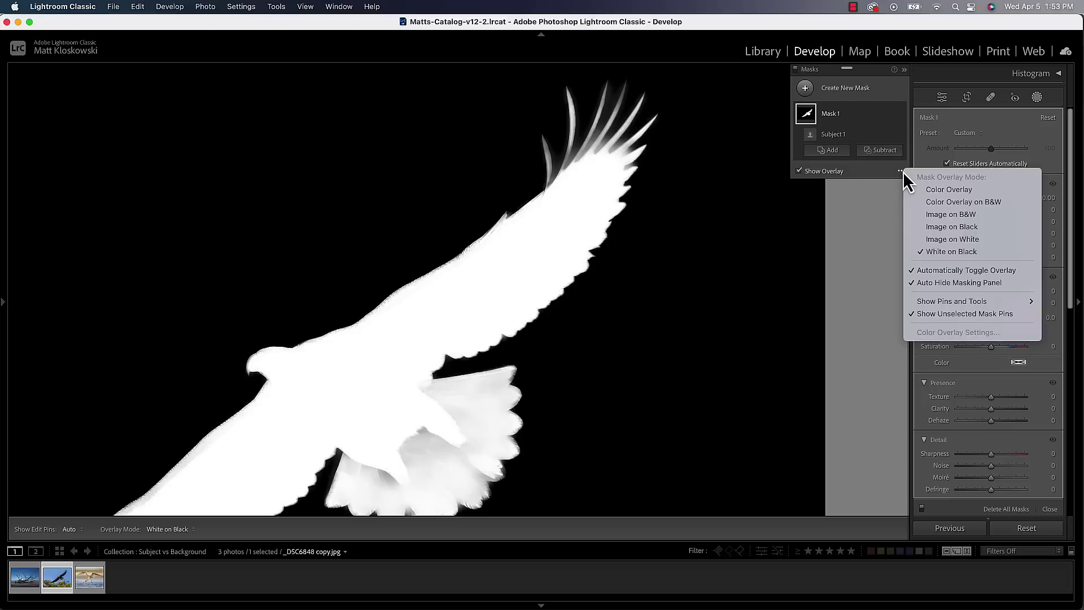
click(948, 190)
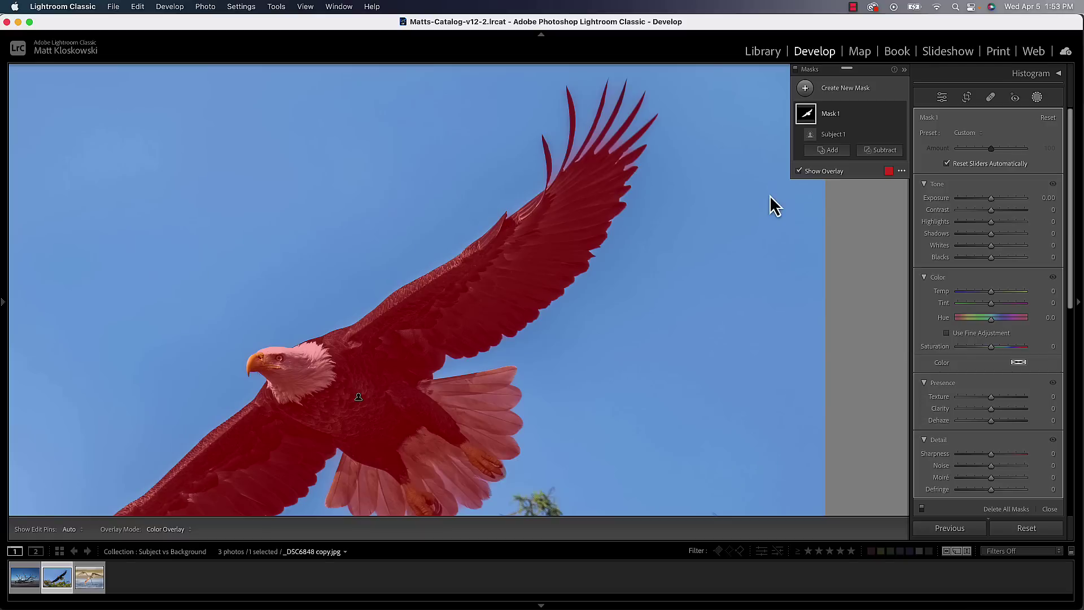
key(z)
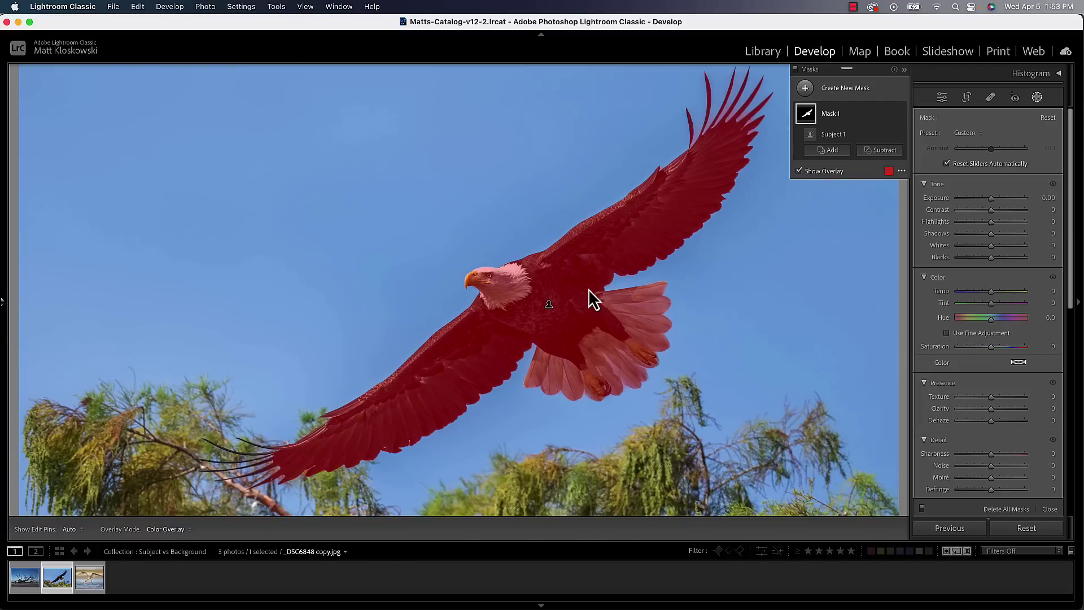
key(super+minus)
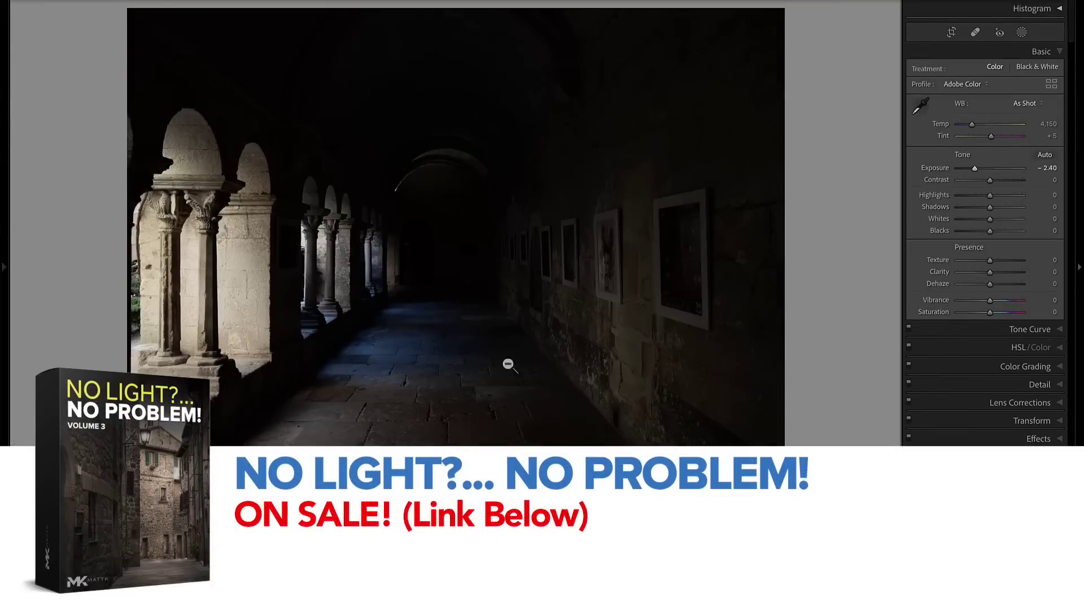
Brighten the dark corridor photo with brush masks and a radial gradient around the far columns at temp 6 and exposure 1.24
click(1021, 32)
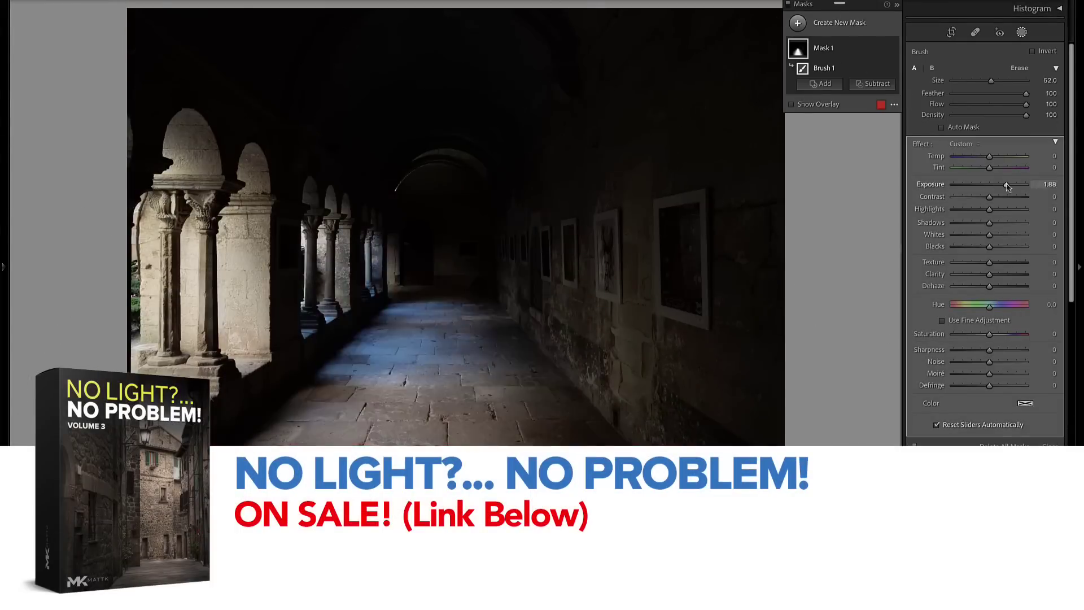
click(798, 22)
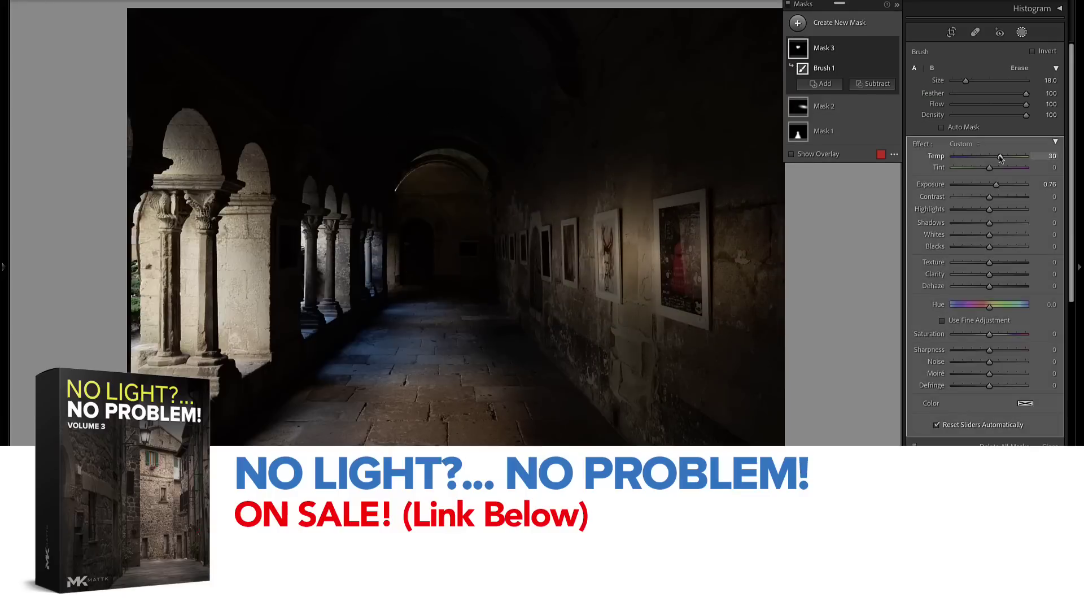
click(797, 23)
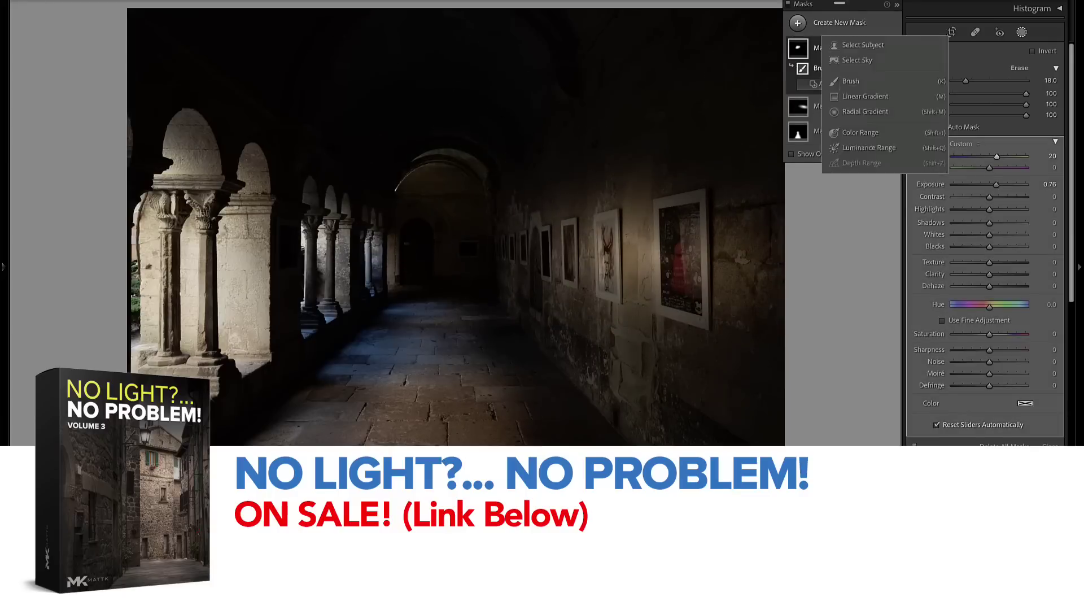
click(841, 67)
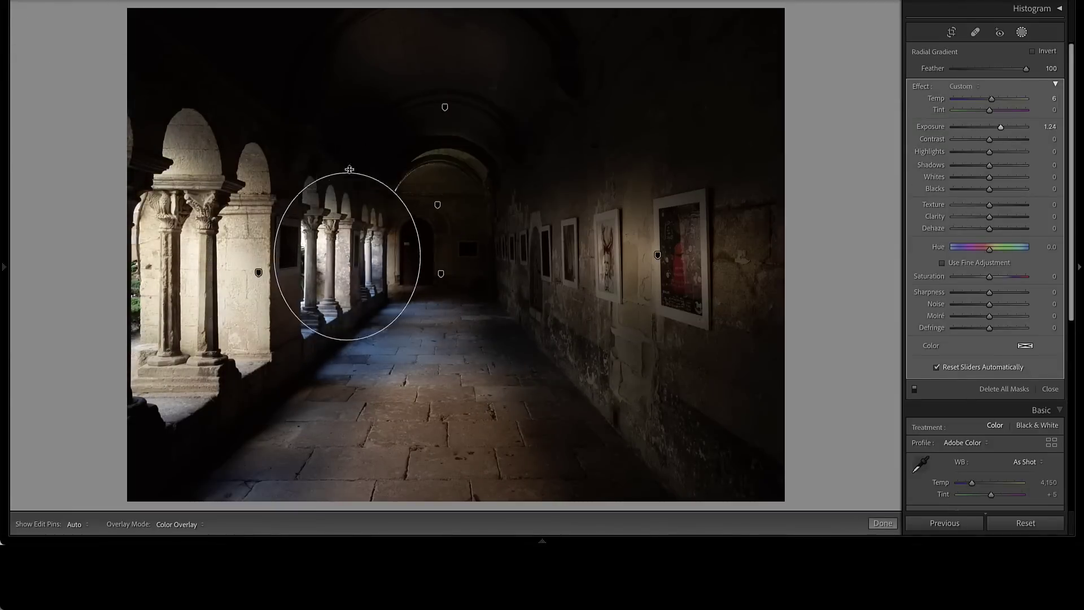
click(880, 523)
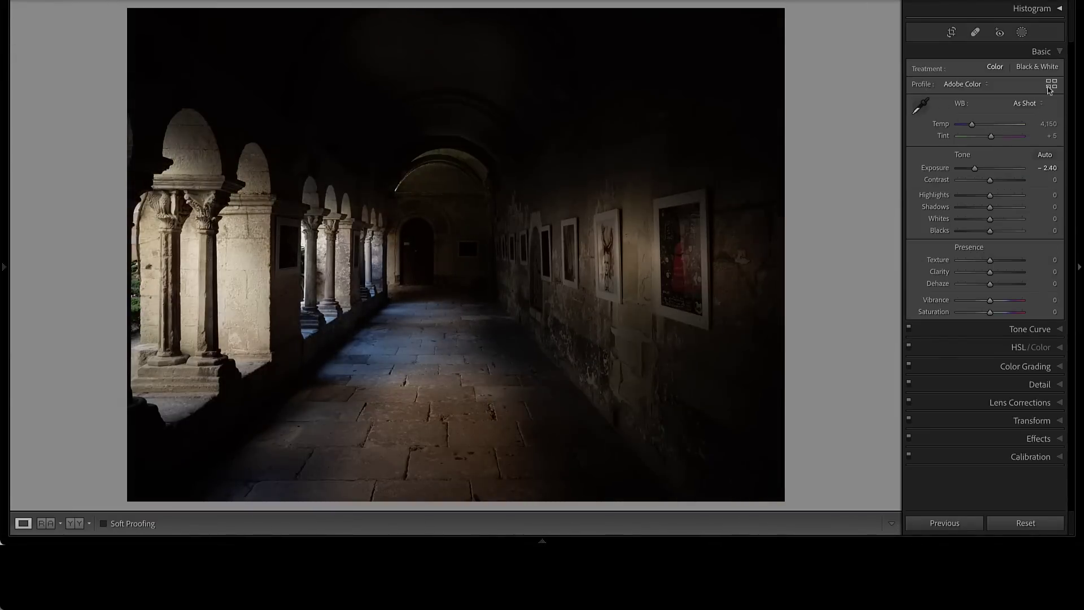
Apply a profile from the B&W group to the corridor photo
click(1048, 89)
click(932, 189)
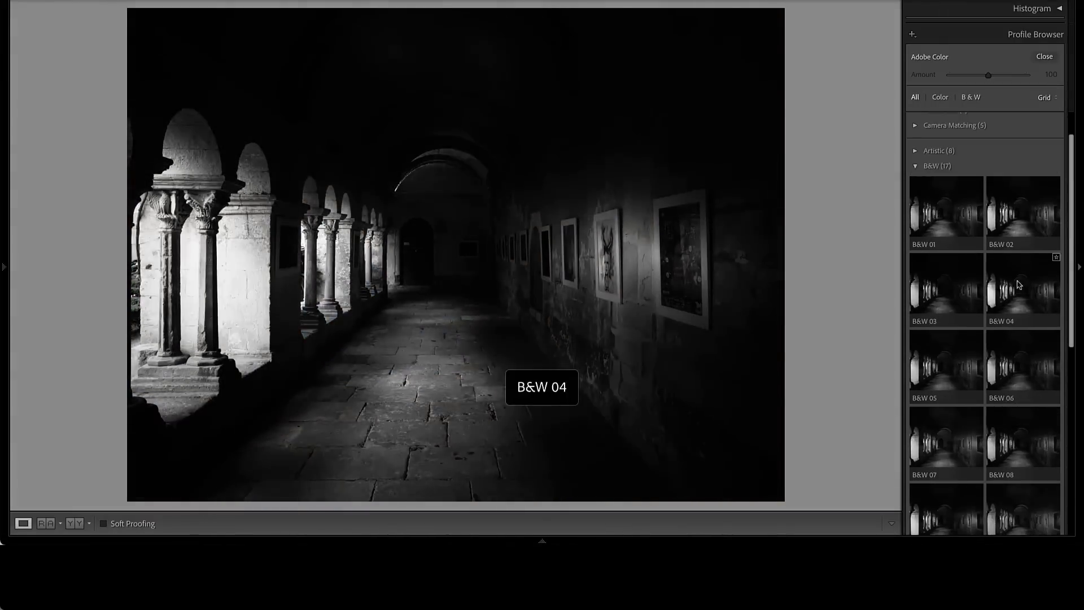
double_click(961, 376)
click(961, 375)
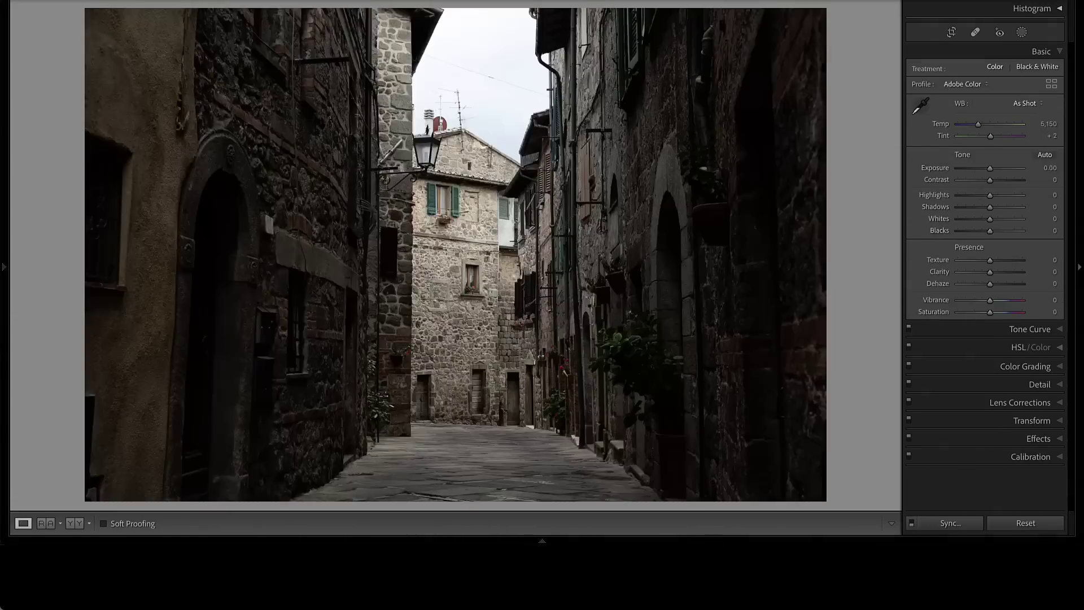
Set the alley photo's exposure to -2.00, highlights to -15, shadows to +18, texture to +8 and clarity to +13
drag(990, 169, 978, 168)
drag(990, 207, 997, 207)
drag(990, 195, 984, 195)
drag(990, 260, 994, 260)
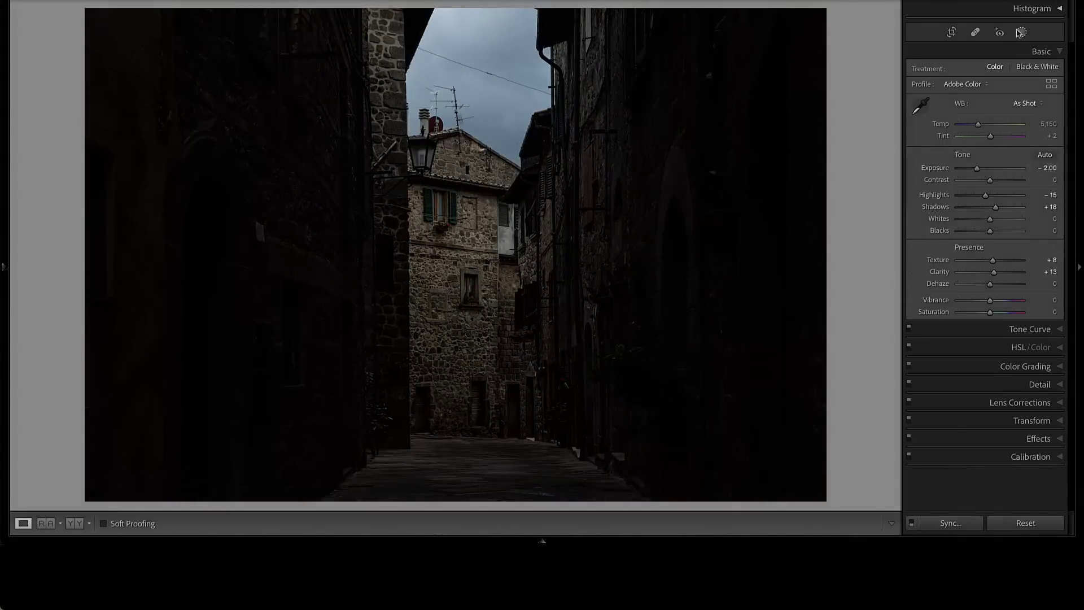
Mask the alley's far house, street and right wall, giving the wall's radial gradient temp 6, exposure 2.61, whites 57 and lifted shadows
drag(455, 244, 515, 390)
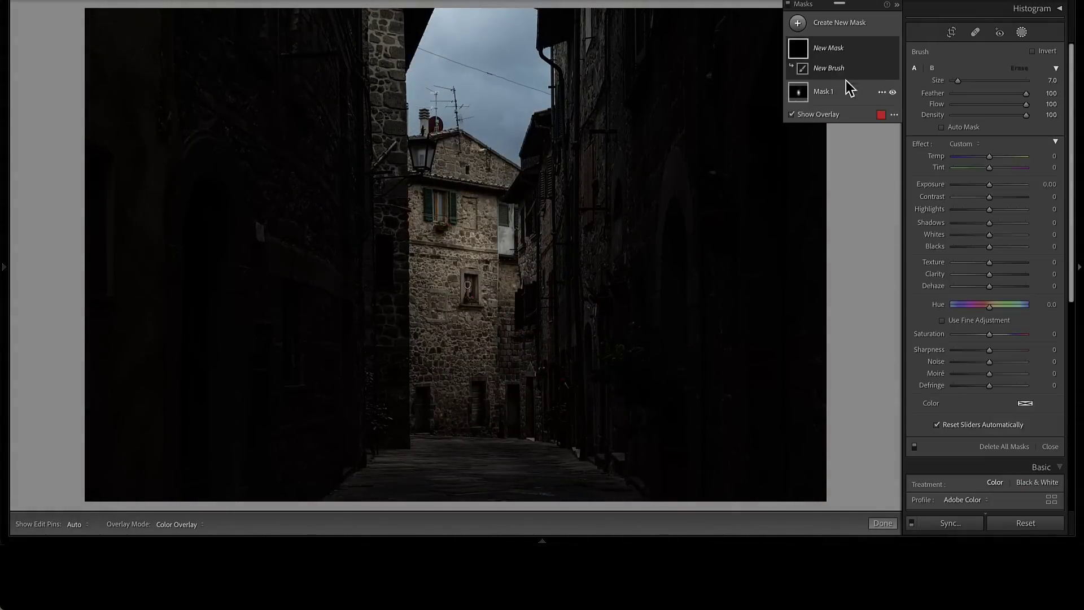
drag(481, 449, 564, 479)
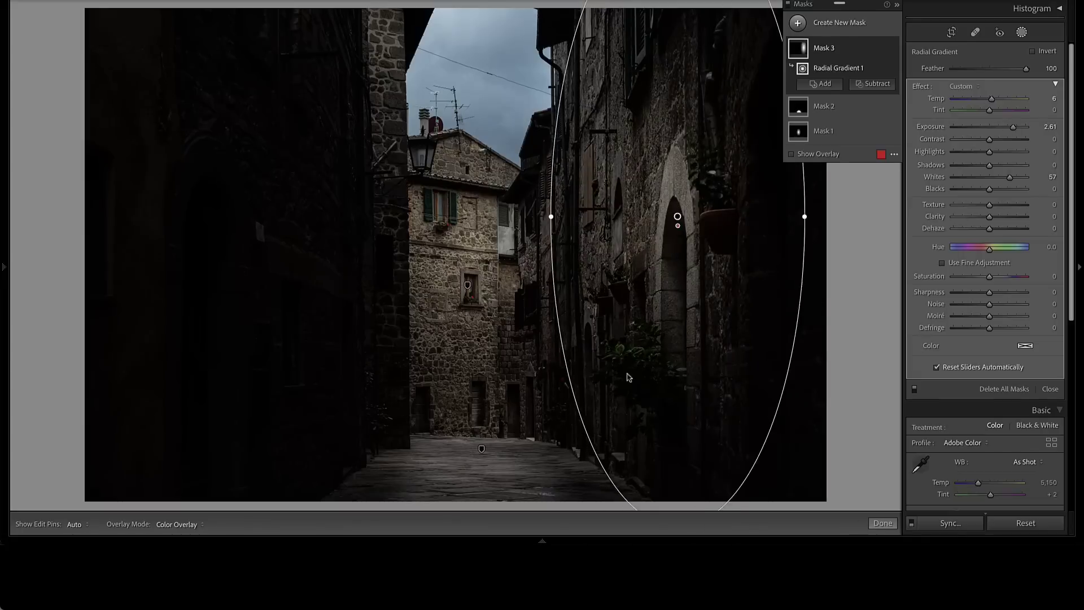
drag(989, 165, 1004, 165)
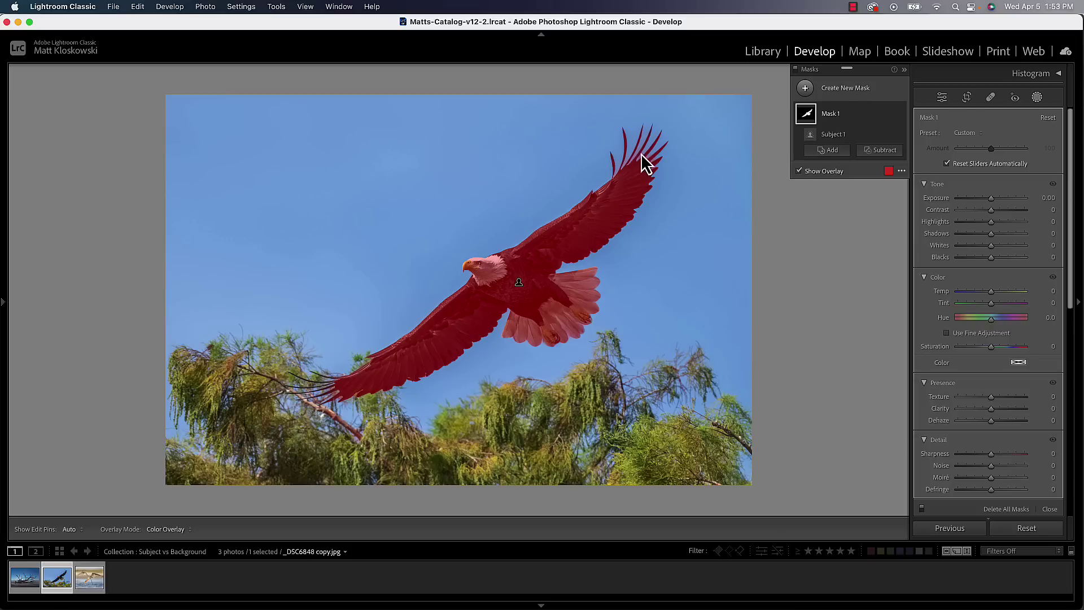
Subtract the sky from the eagle's subject mask and add the trees below it with an Objects selection
click(876, 149)
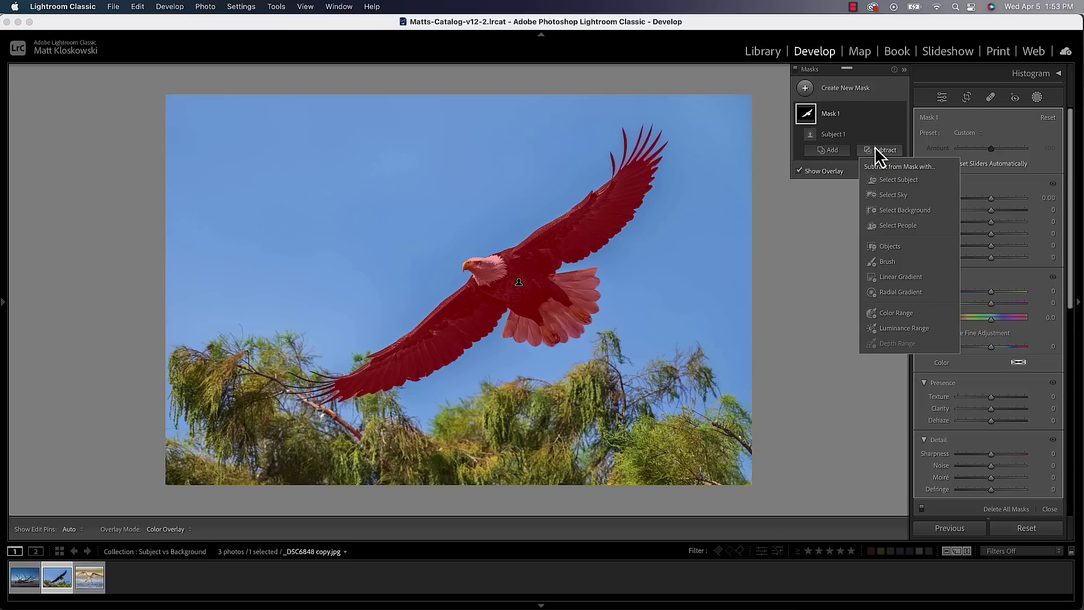
click(887, 195)
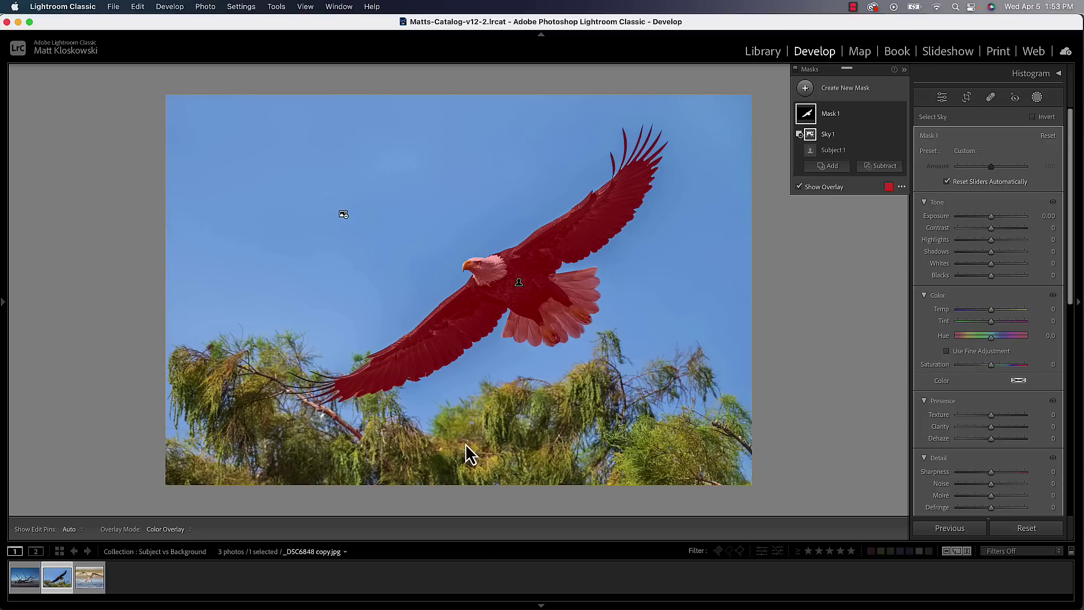
click(830, 164)
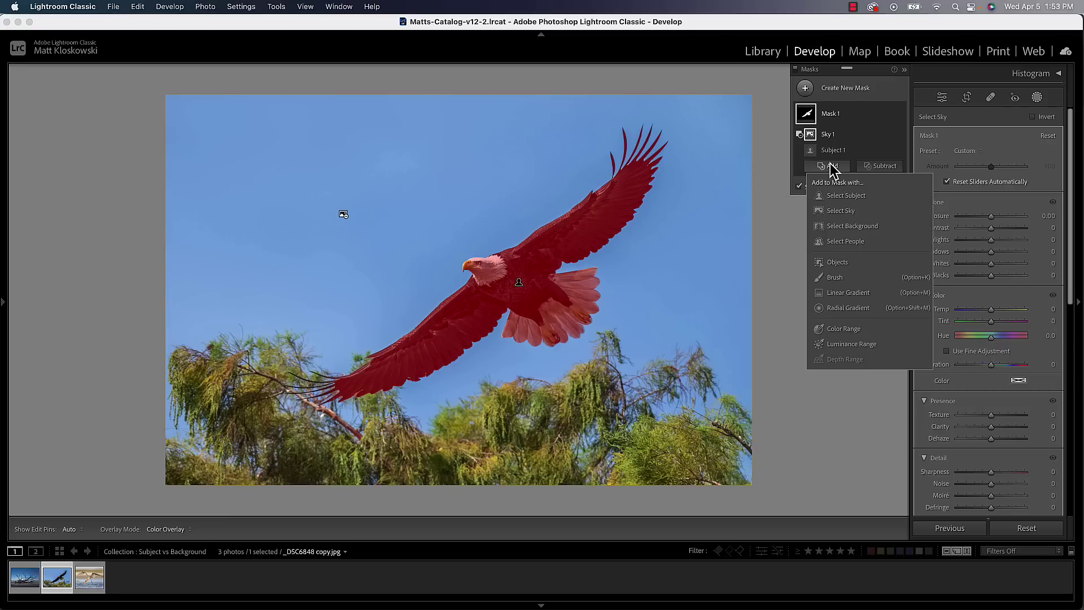
click(829, 261)
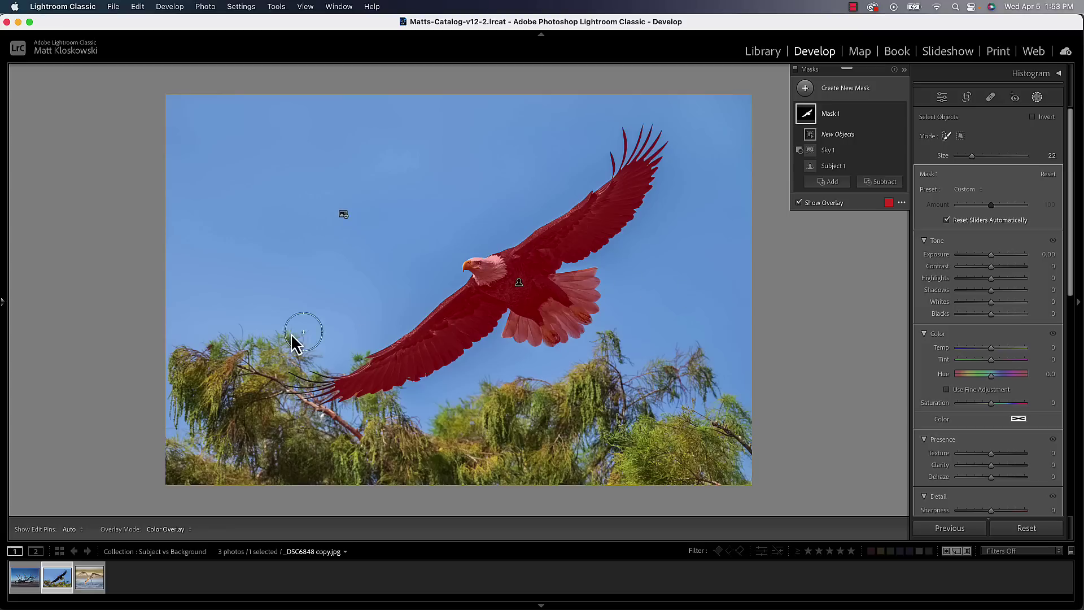
mouse_move(193, 370)
mouse_down()
mouse_move(255, 355)
mouse_move(245, 370)
mouse_move(272, 359)
mouse_move(200, 420)
mouse_move(233, 430)
mouse_move(208, 395)
mouse_move(288, 457)
mouse_move(178, 463)
mouse_move(377, 474)
mouse_move(384, 431)
mouse_move(298, 419)
mouse_move(347, 450)
mouse_move(412, 446)
mouse_move(447, 432)
mouse_move(433, 425)
mouse_move(585, 376)
mouse_move(608, 351)
mouse_move(695, 369)
mouse_move(712, 358)
mouse_move(683, 407)
mouse_move(731, 425)
mouse_move(653, 460)
mouse_move(495, 454)
mouse_move(496, 471)
mouse_move(600, 476)
mouse_move(655, 455)
mouse_move(580, 417)
mouse_move(515, 428)
mouse_move(648, 388)
mouse_move(701, 437)
mouse_move(698, 479)
mouse_up()
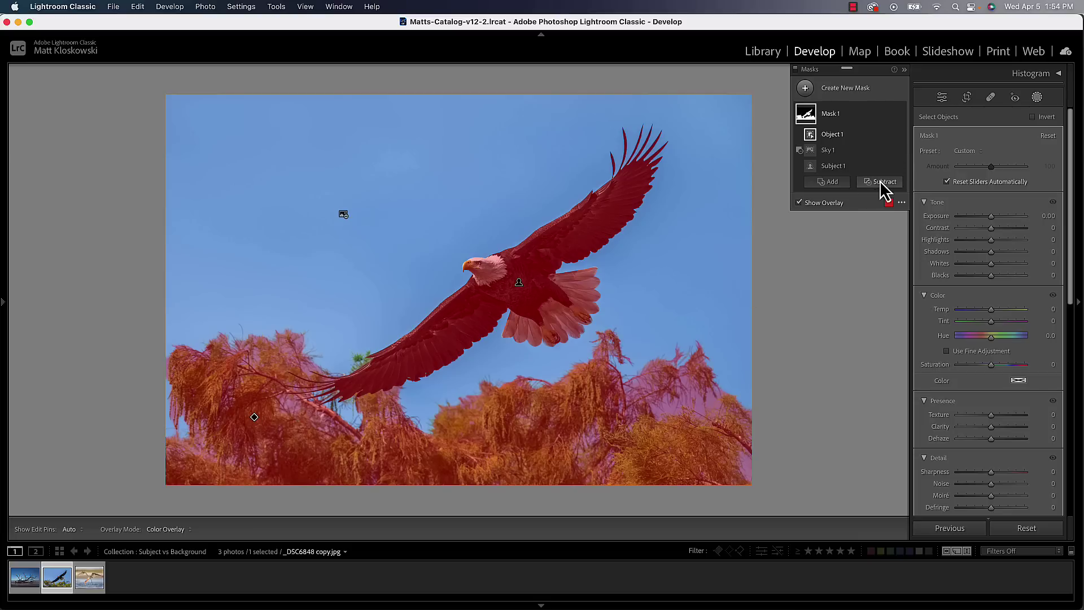
Subtract the sky once more from the combined eagle and tree mask, after the trees' object selection
mouse_move(814, 138)
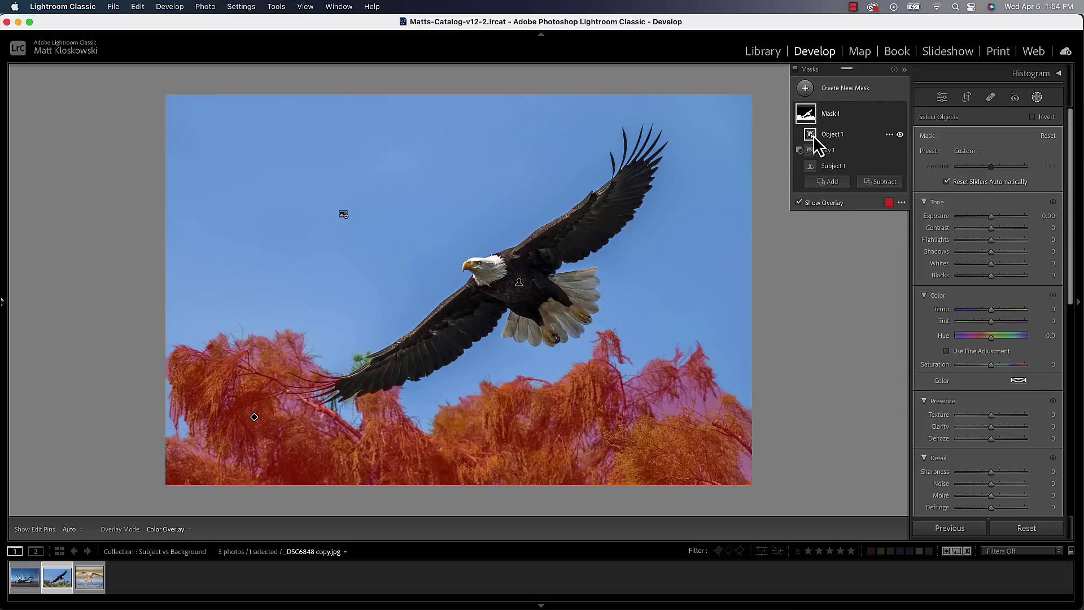
click(881, 182)
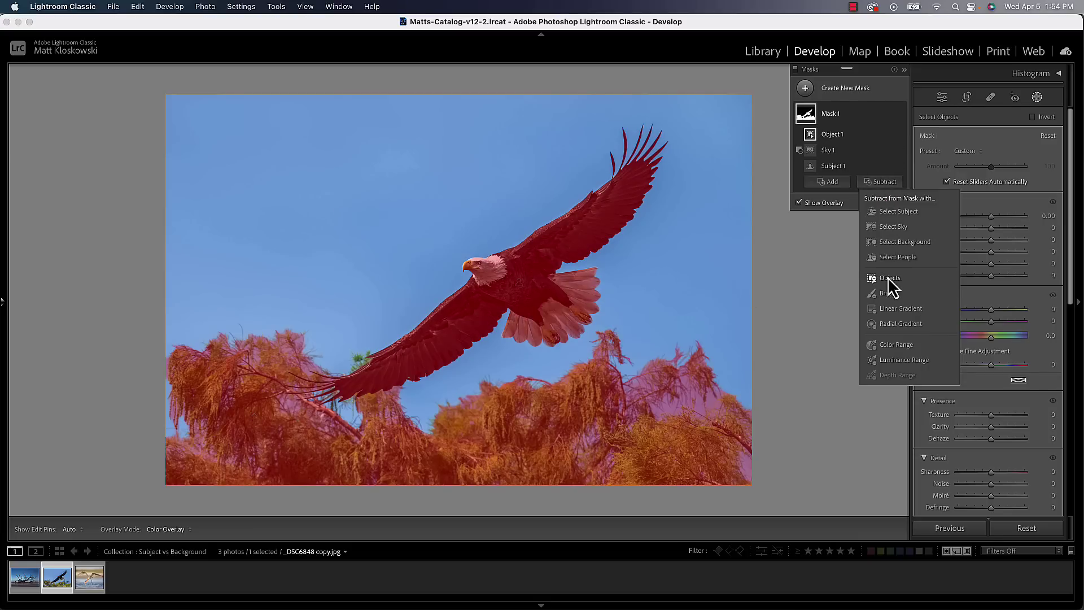
click(893, 225)
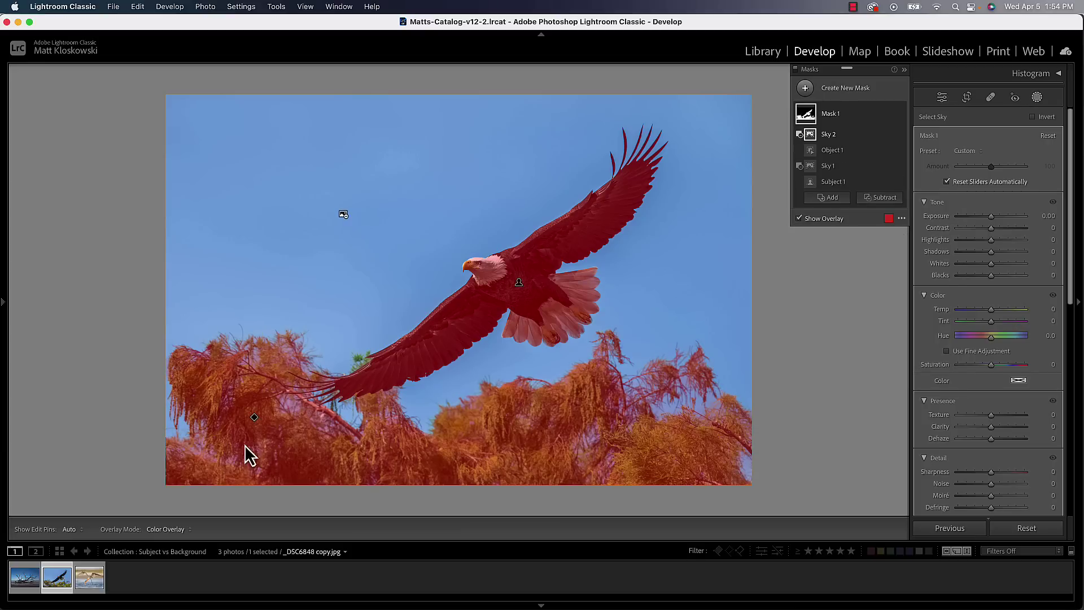
Create a Select Subject mask on the reddish egret photo and inspect its edges around the legs and water
click(90, 582)
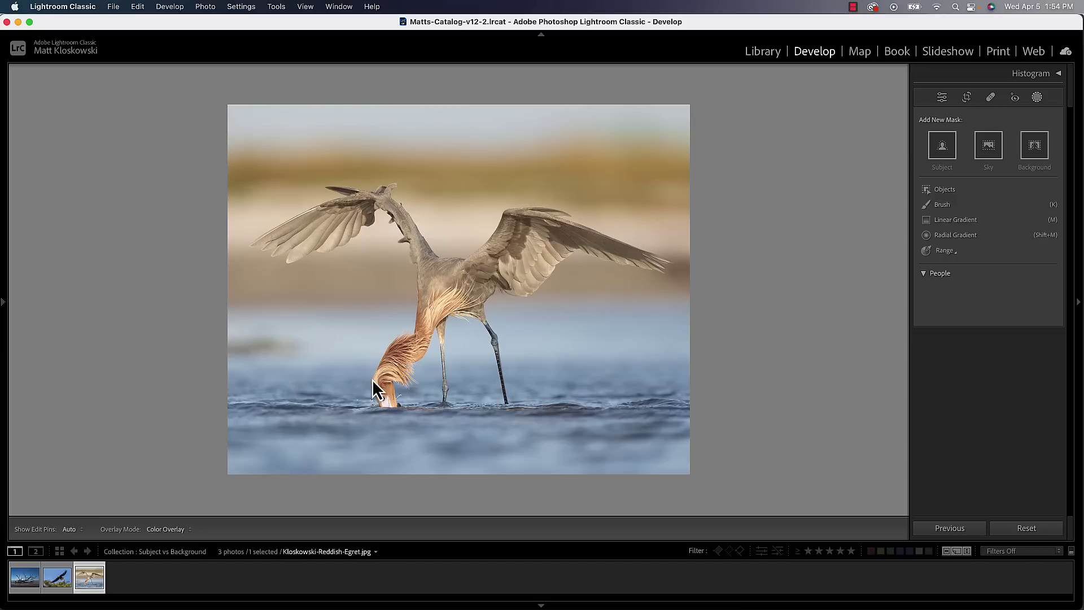
click(940, 160)
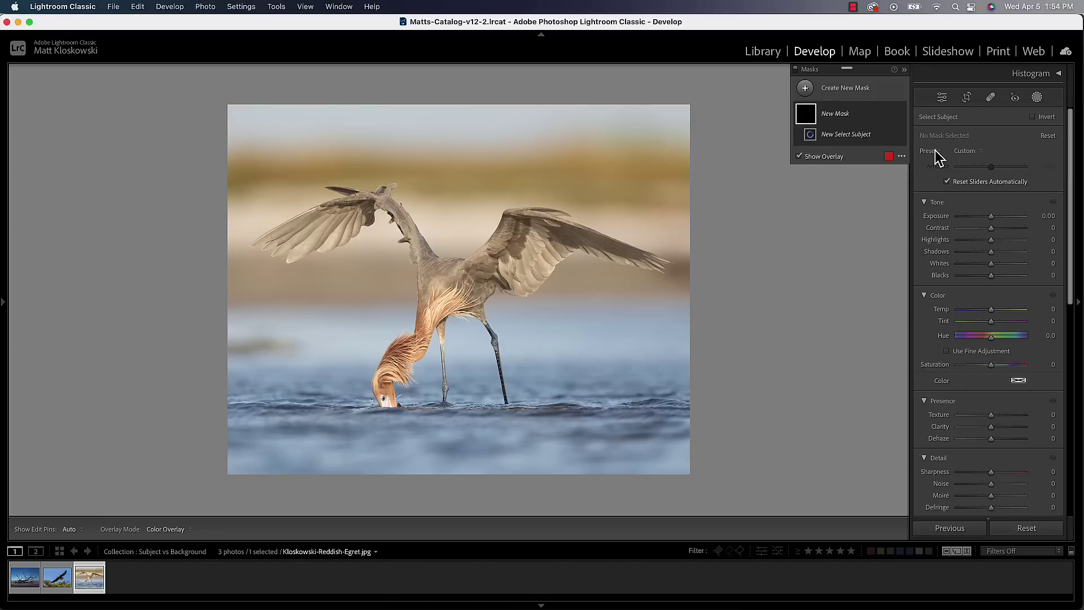
key(z)
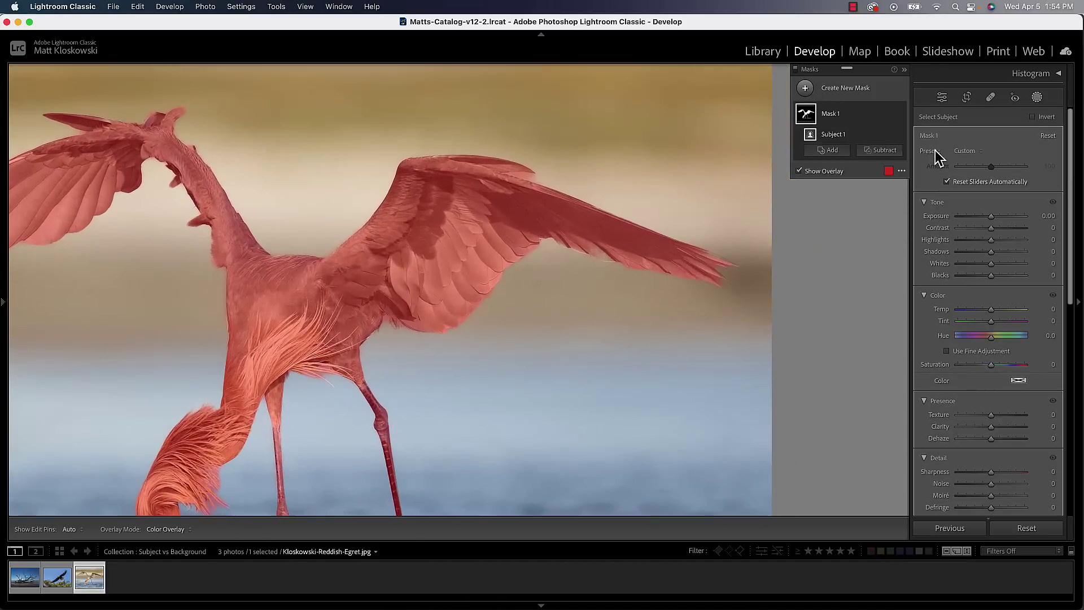
drag(620, 324, 746, 150)
key(super+equal)
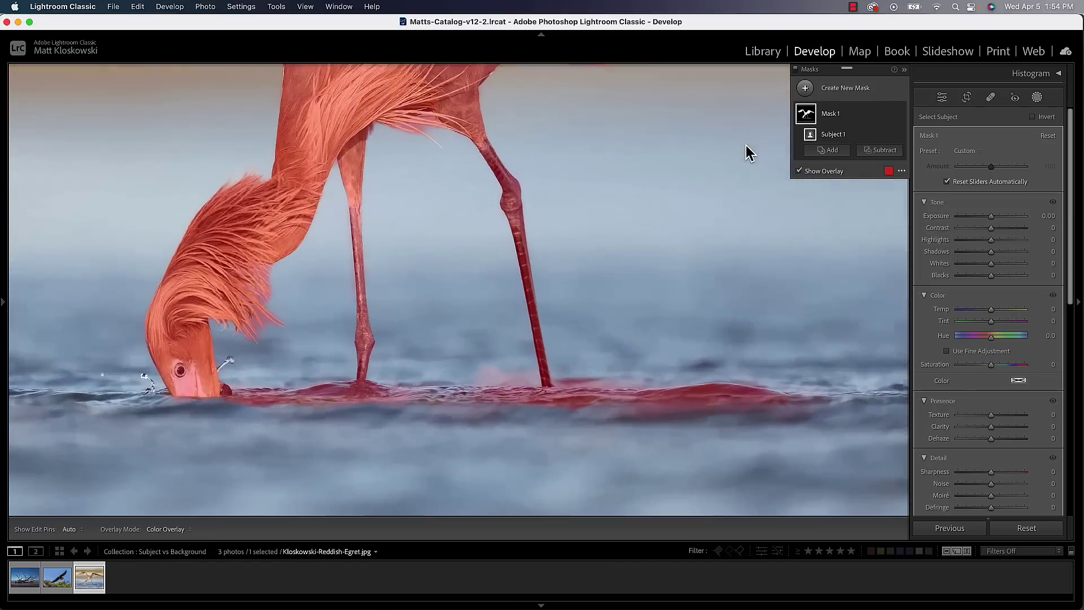
drag(532, 307, 589, 281)
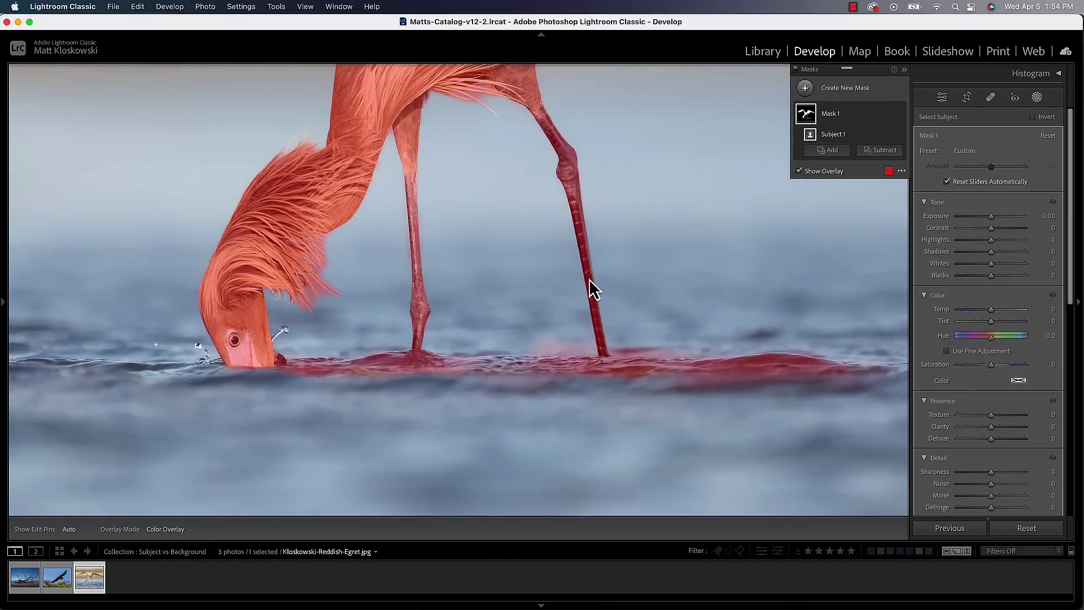
Subtract the background from the egret's mask, and brush out the masked water around and beyond the far leg
click(878, 151)
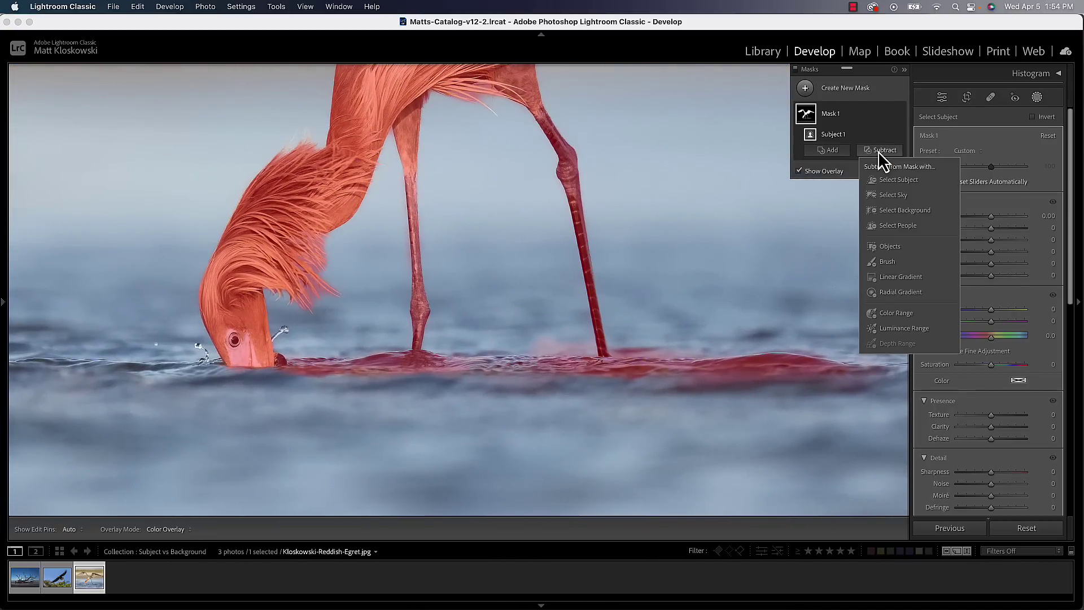
click(884, 206)
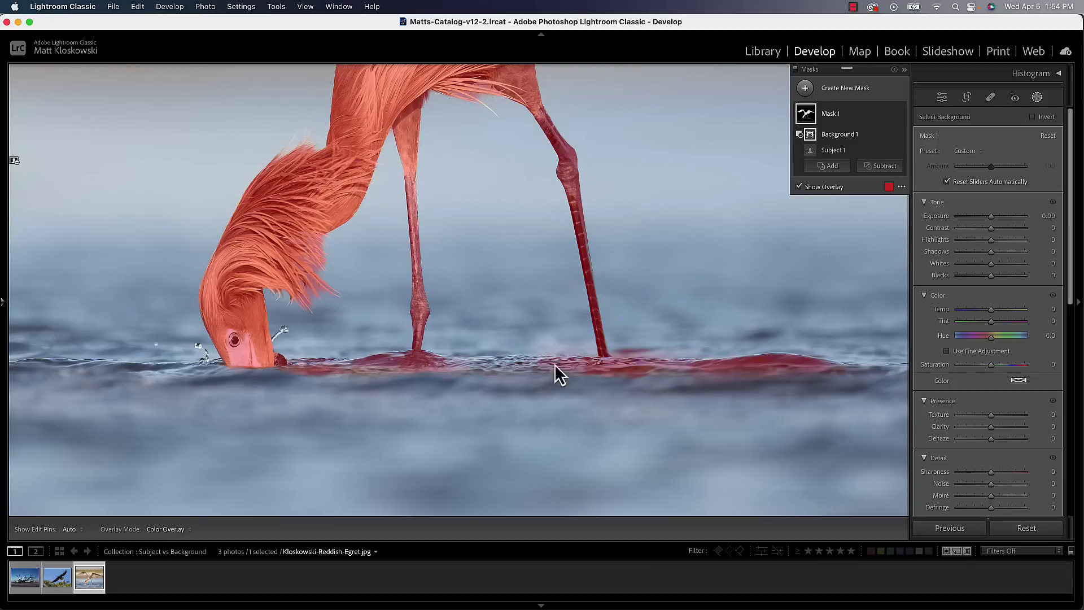
click(882, 166)
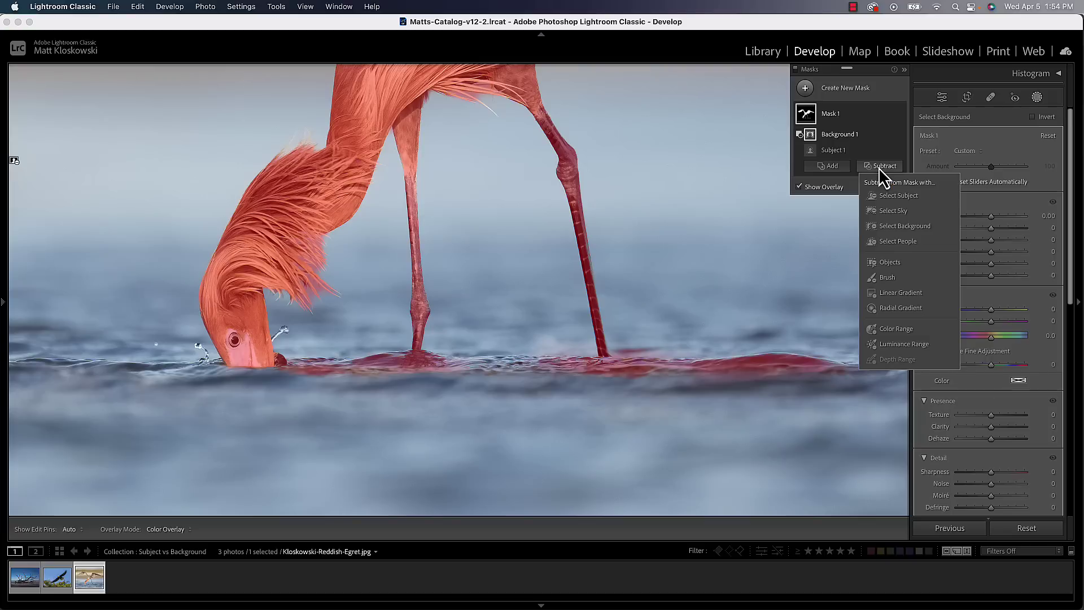
click(885, 278)
mouse_move(774, 356)
mouse_down()
mouse_move(713, 377)
mouse_move(657, 366)
mouse_move(531, 392)
mouse_move(543, 378)
mouse_move(449, 379)
mouse_up()
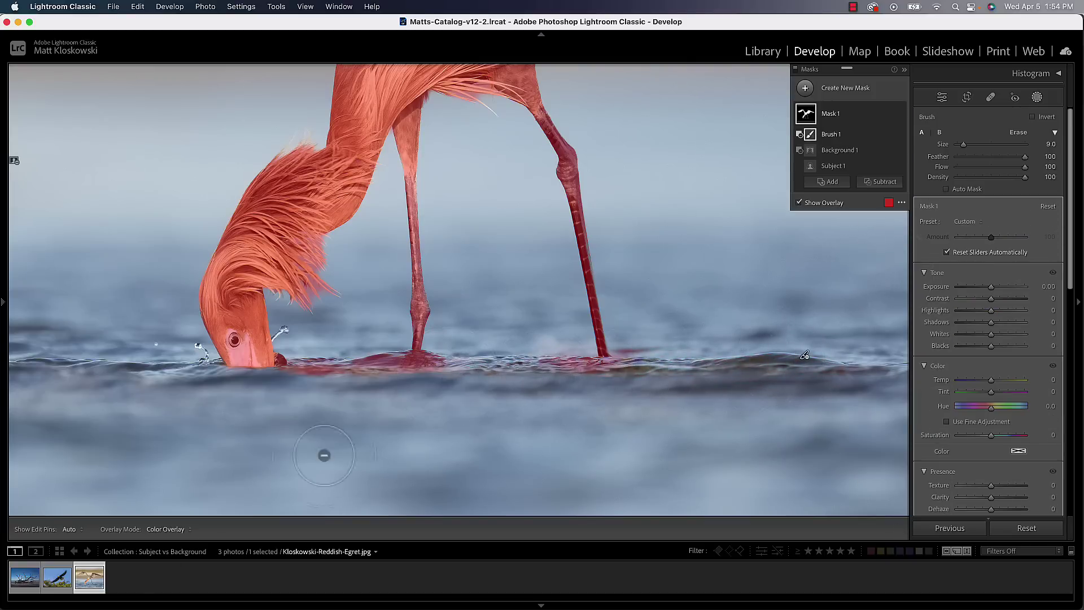
On the Boneyard Beach driftwood photo, delete all existing masks and create a new Select Subject mask
click(25, 581)
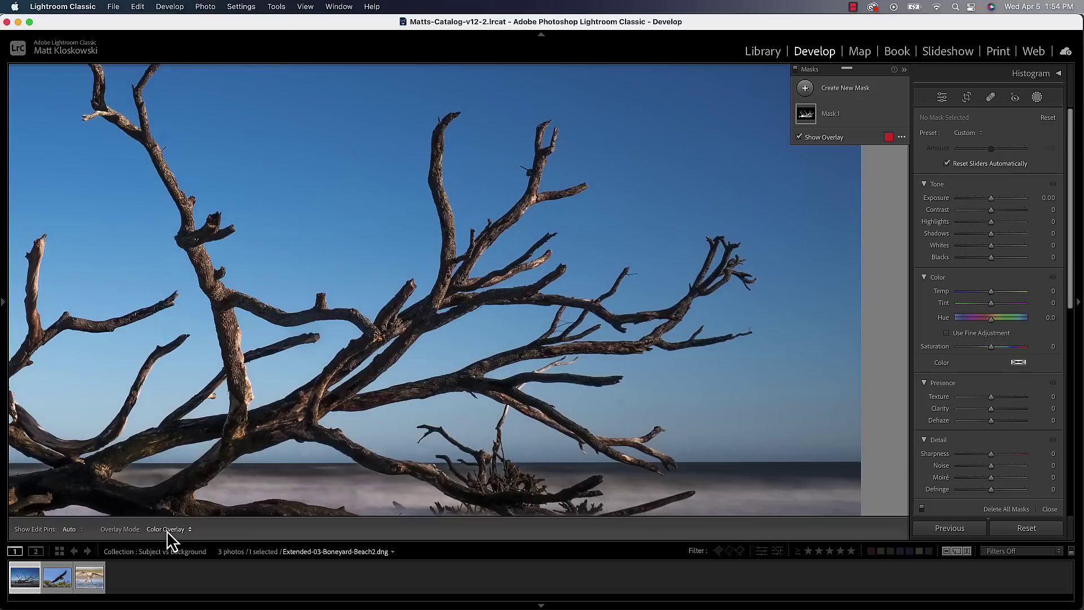
key(z)
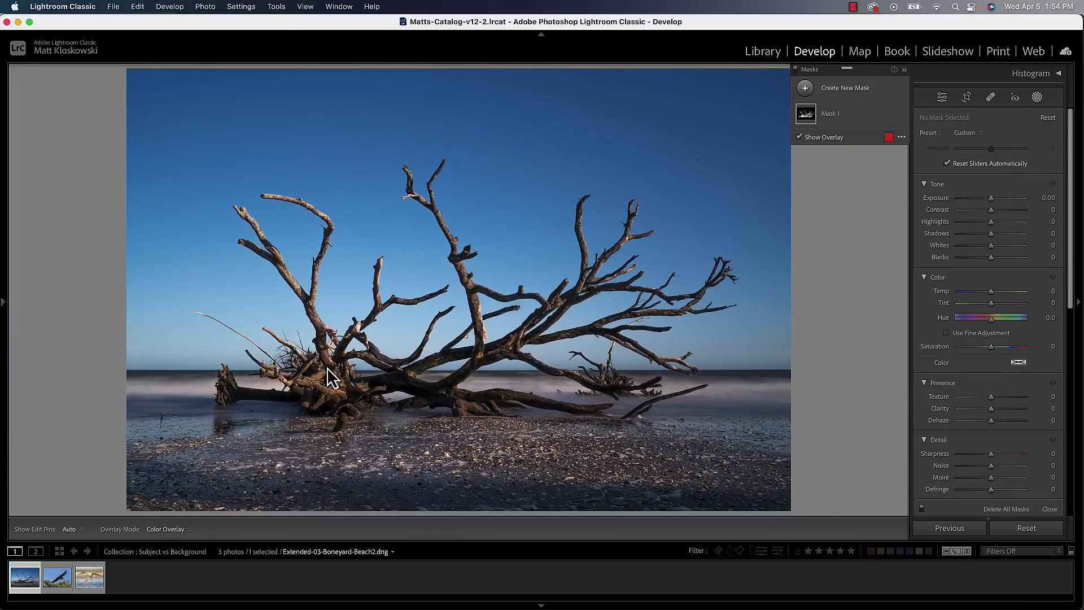
scroll(981, 408, down, 4)
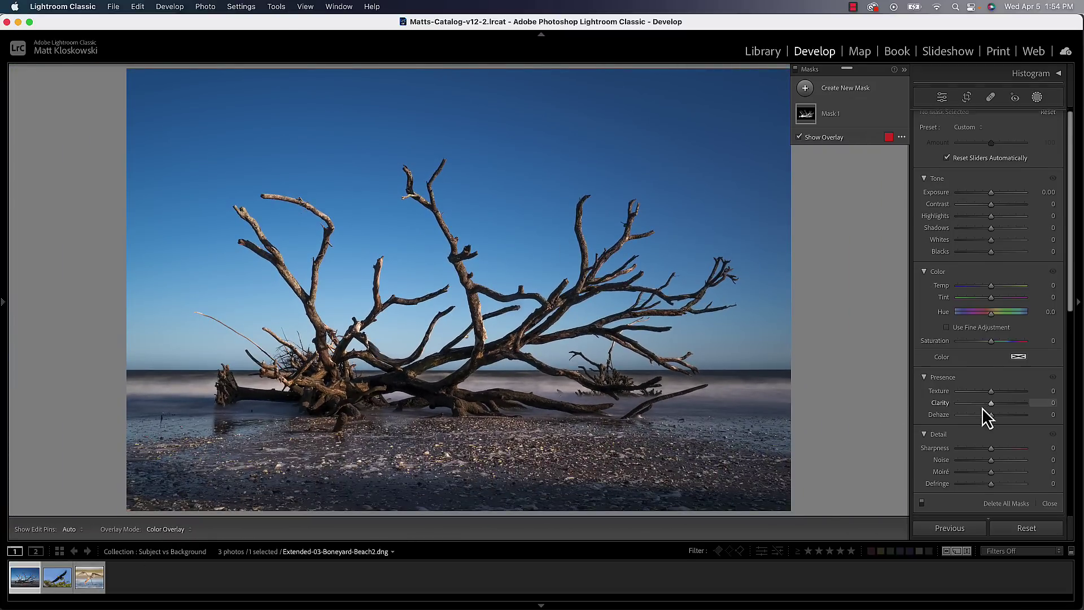
click(1000, 440)
click(937, 145)
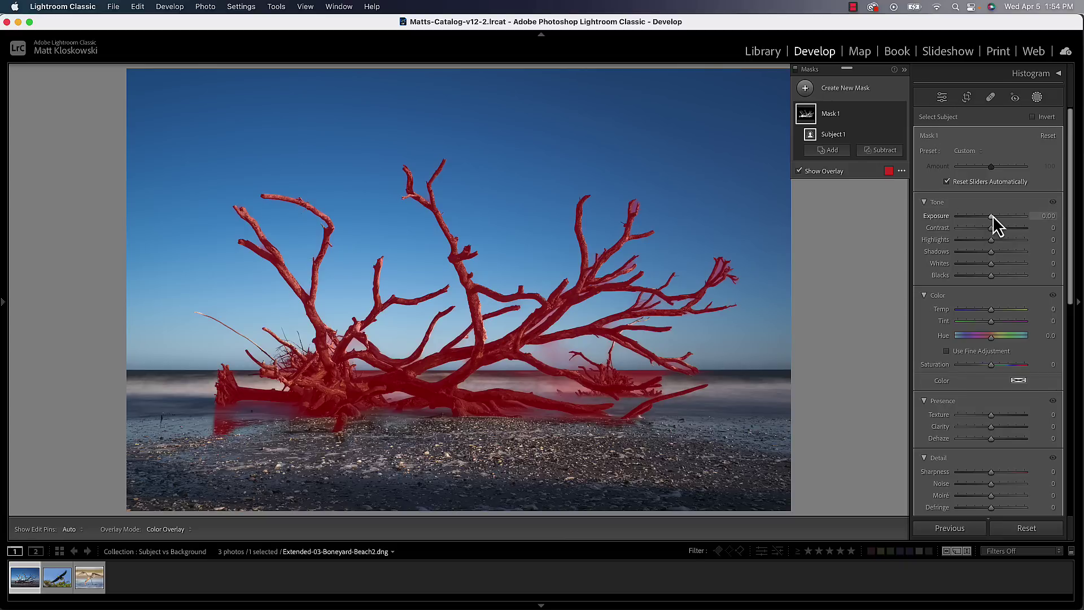
Set the driftwood mask's exposure to 1.77 and subtract the sky from the mask
drag(993, 215, 1008, 215)
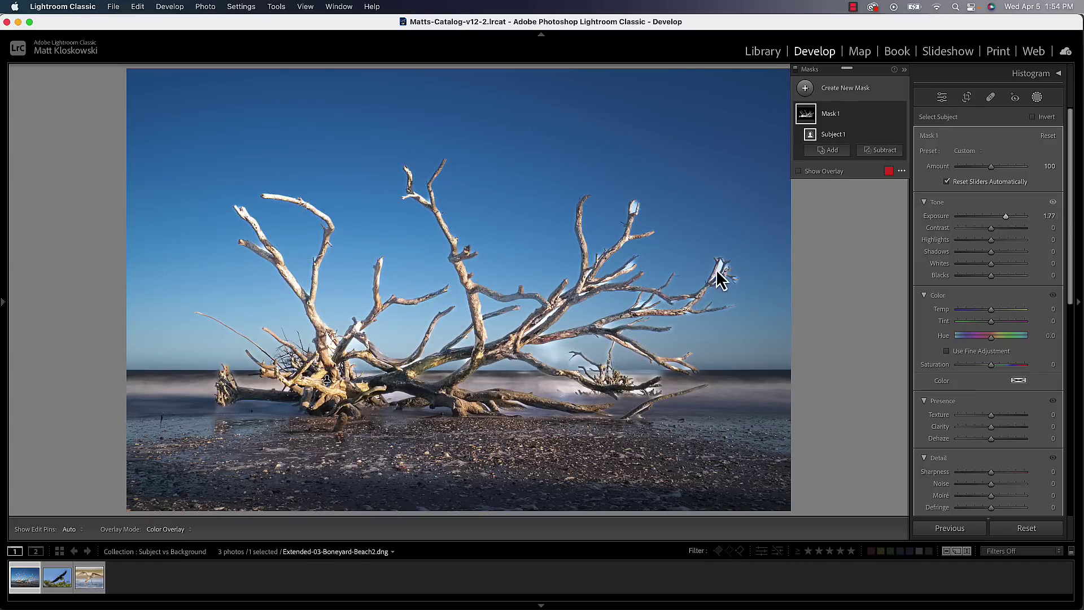
click(877, 151)
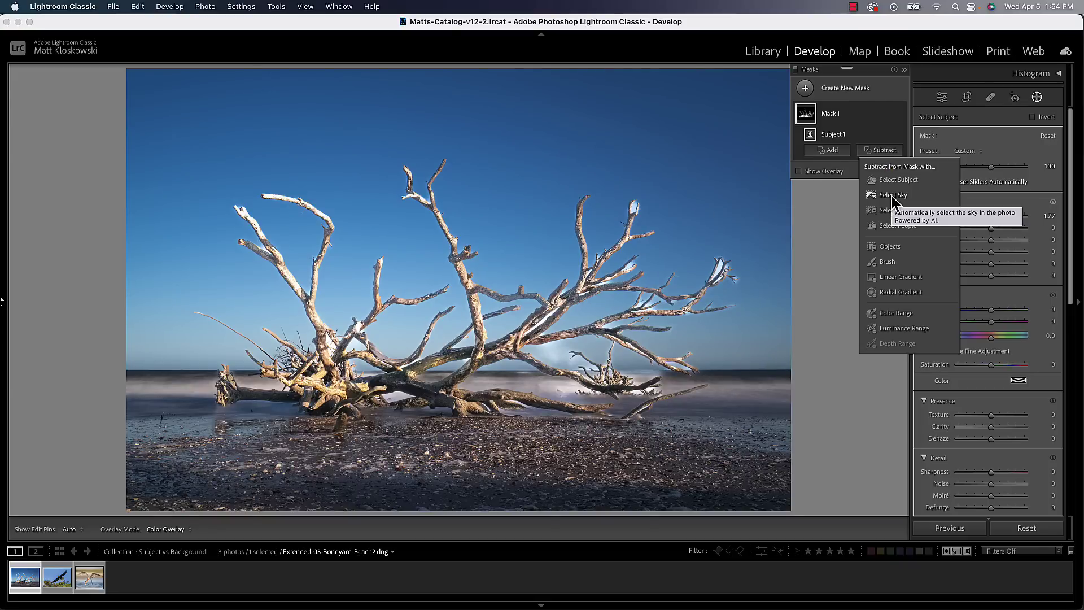
click(892, 195)
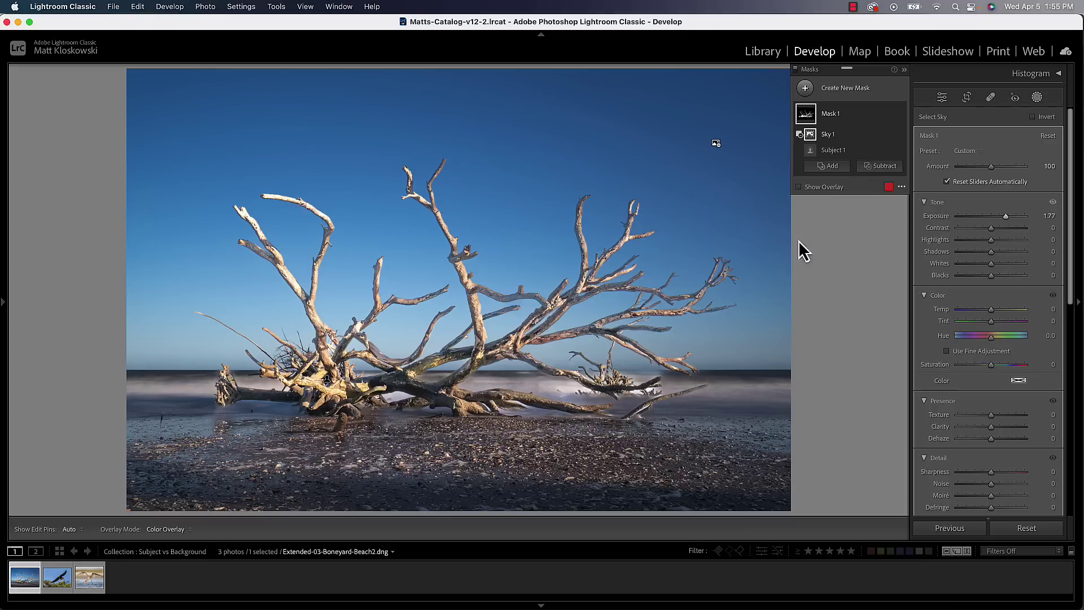
Try subtracting the background from the driftwood mask, examine the upper branches up close, and undo the background subtraction
click(880, 167)
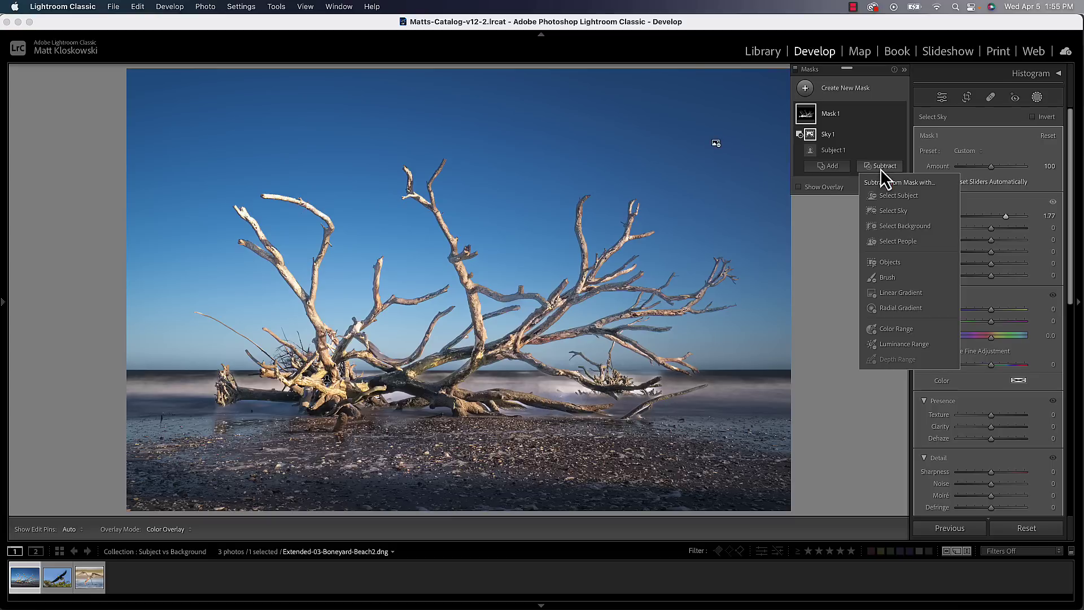
click(888, 223)
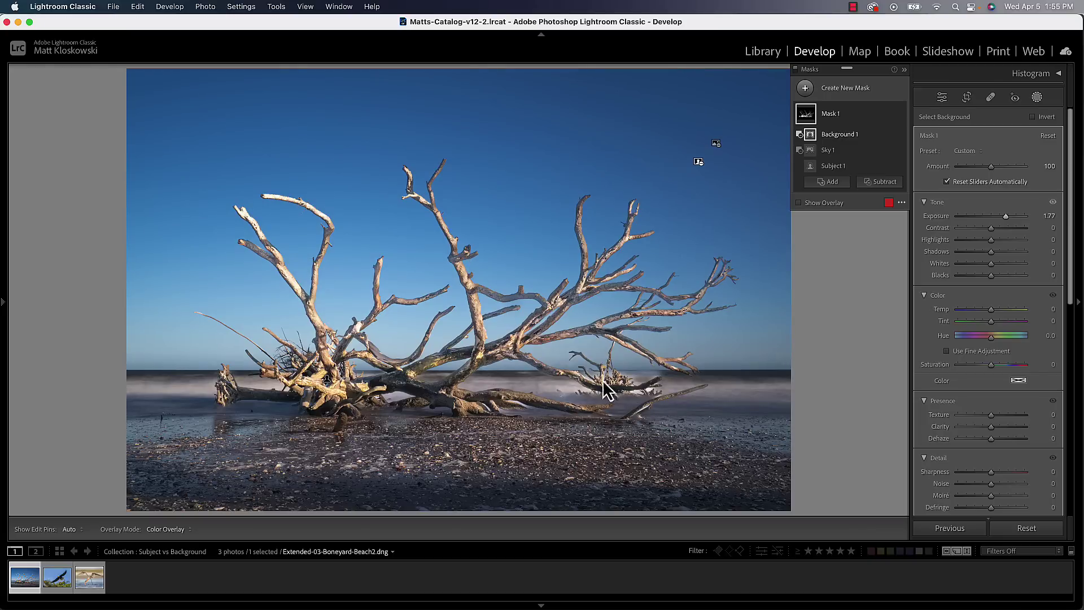
click(445, 194)
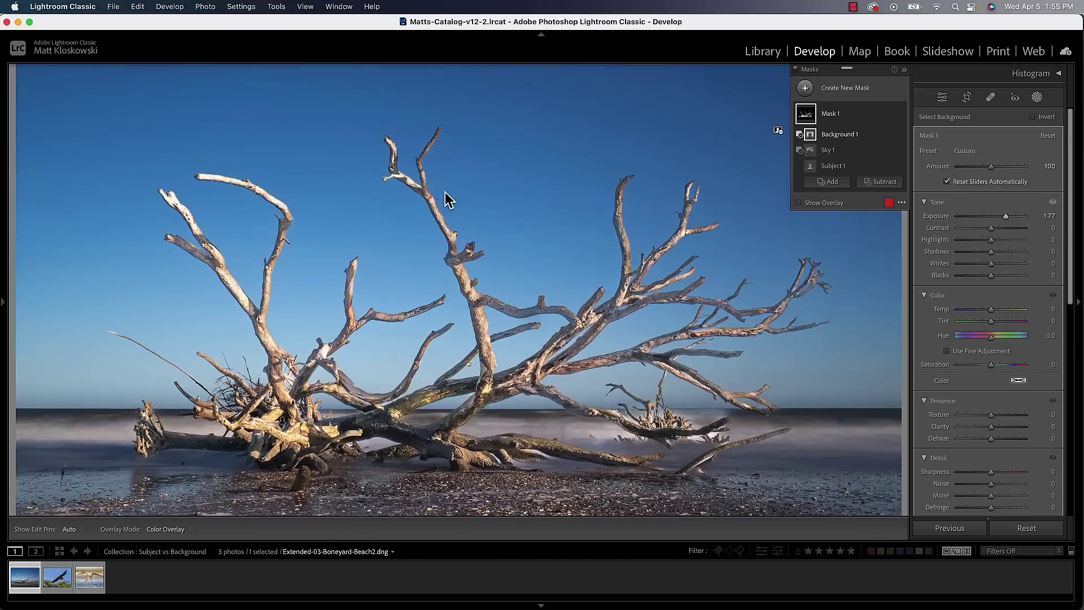
drag(442, 188, 549, 418)
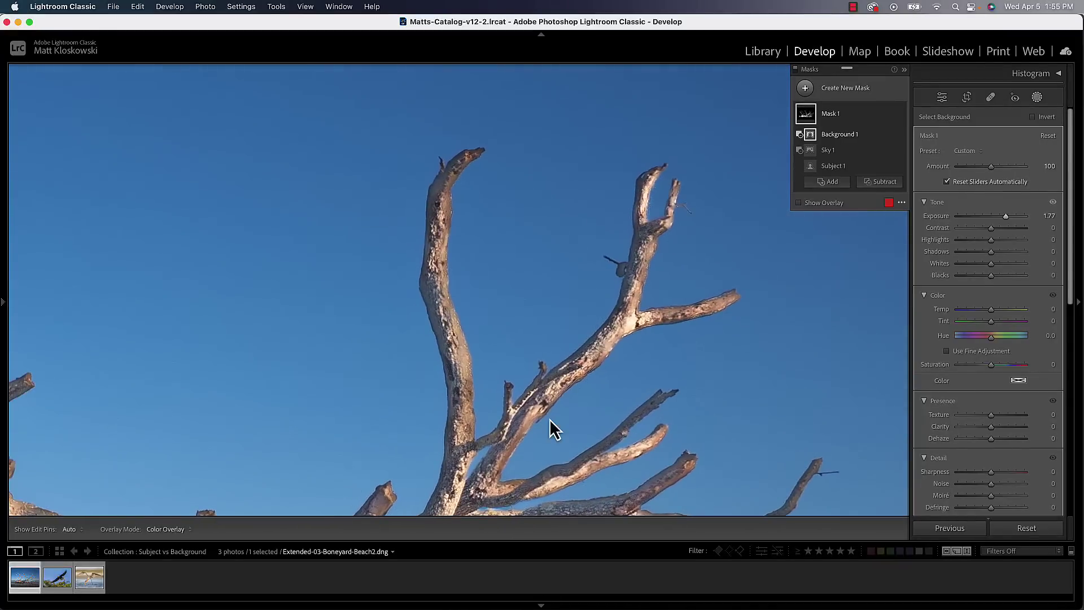
key(super+z)
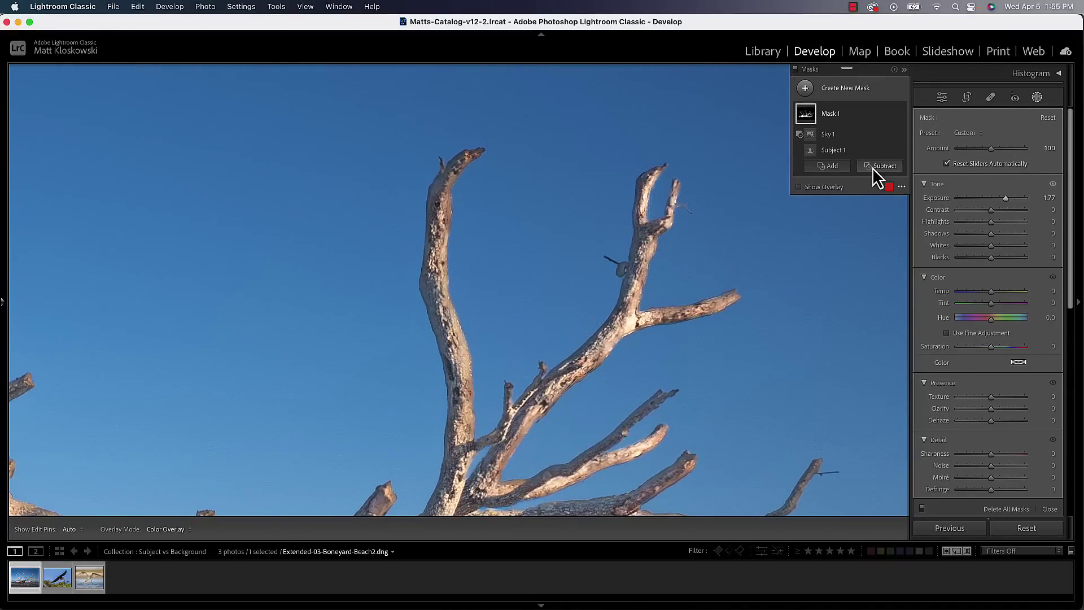
Subtract the background from the driftwood mask again, start a subtracting brush, and undo the background subtraction
click(875, 165)
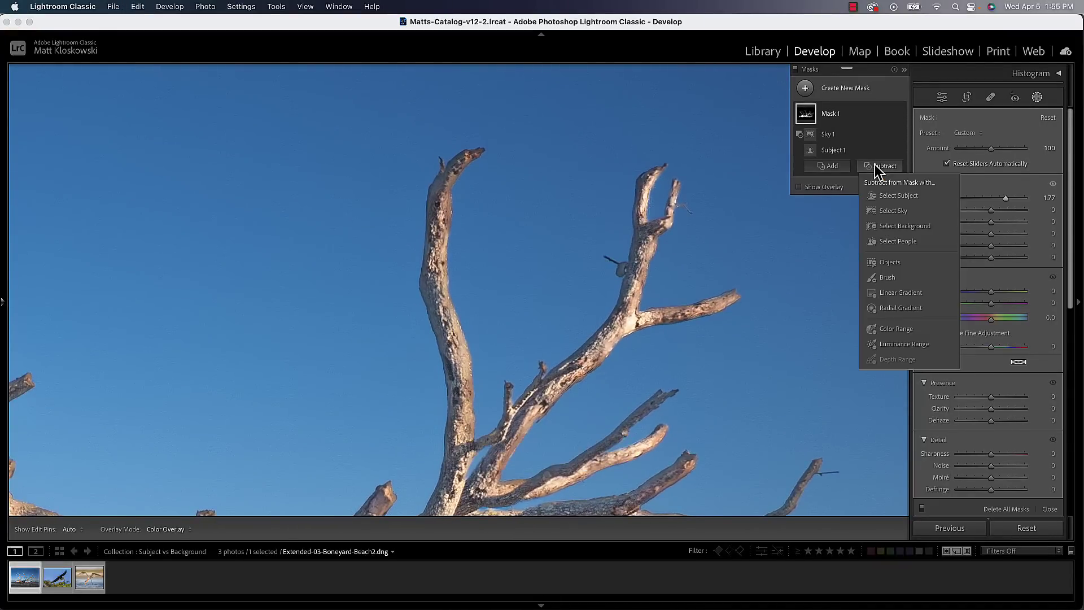
click(884, 225)
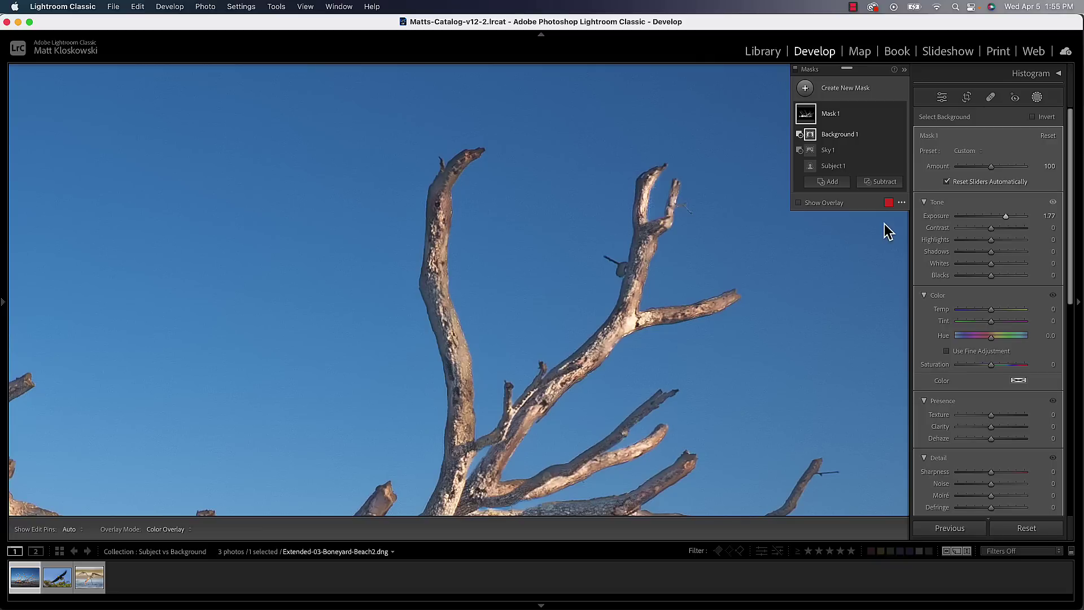
click(878, 181)
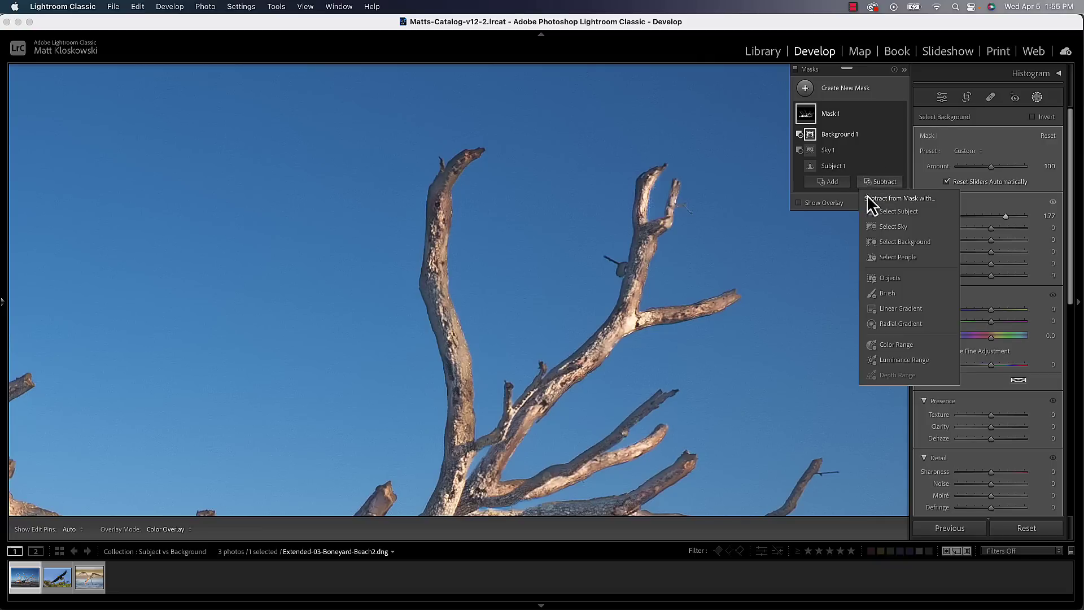
click(880, 294)
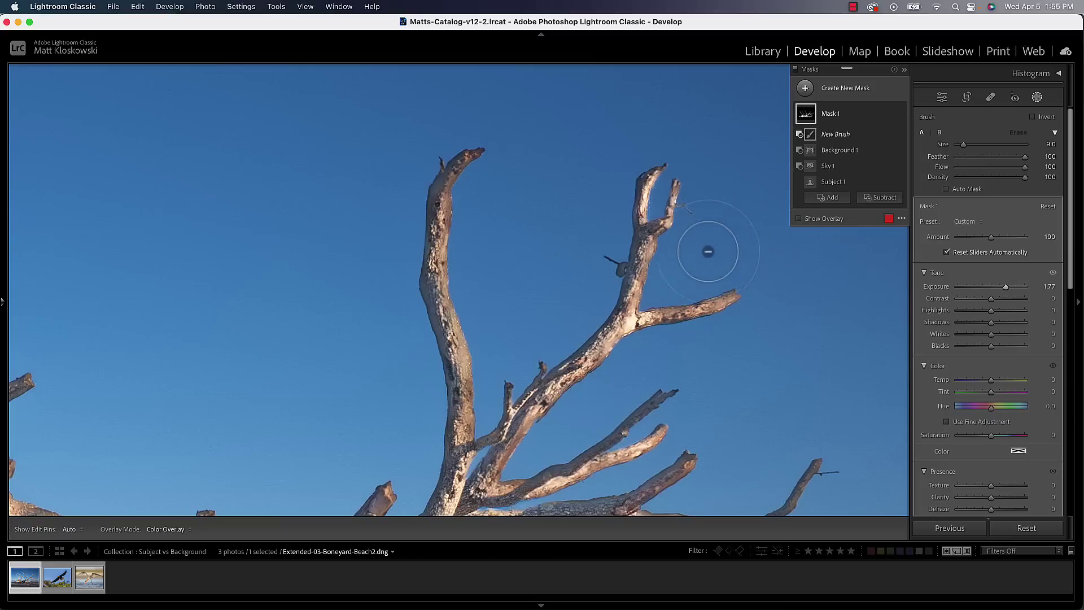
key(super+z)
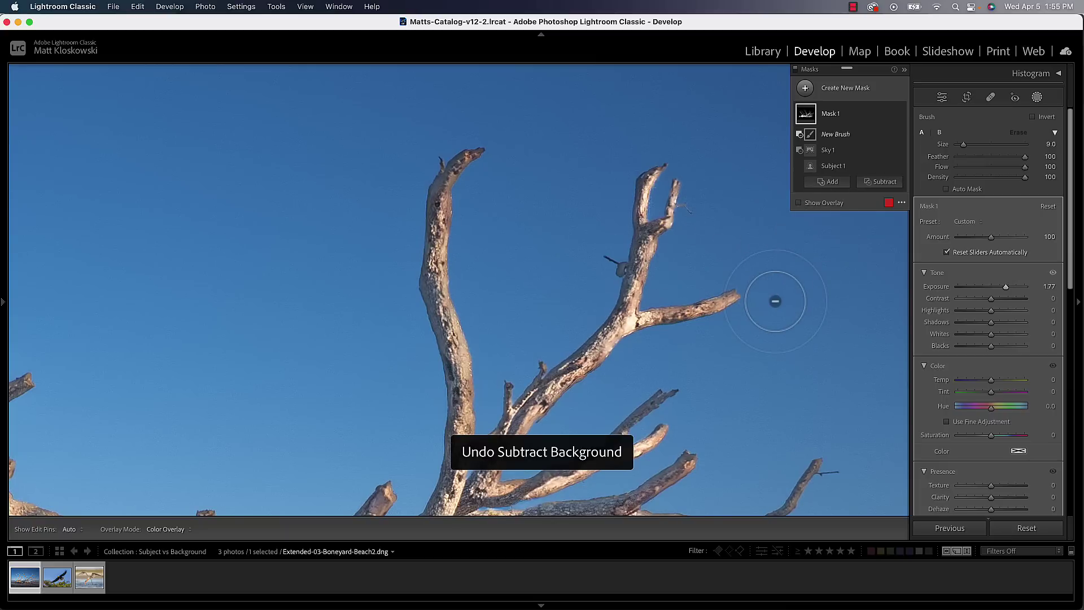